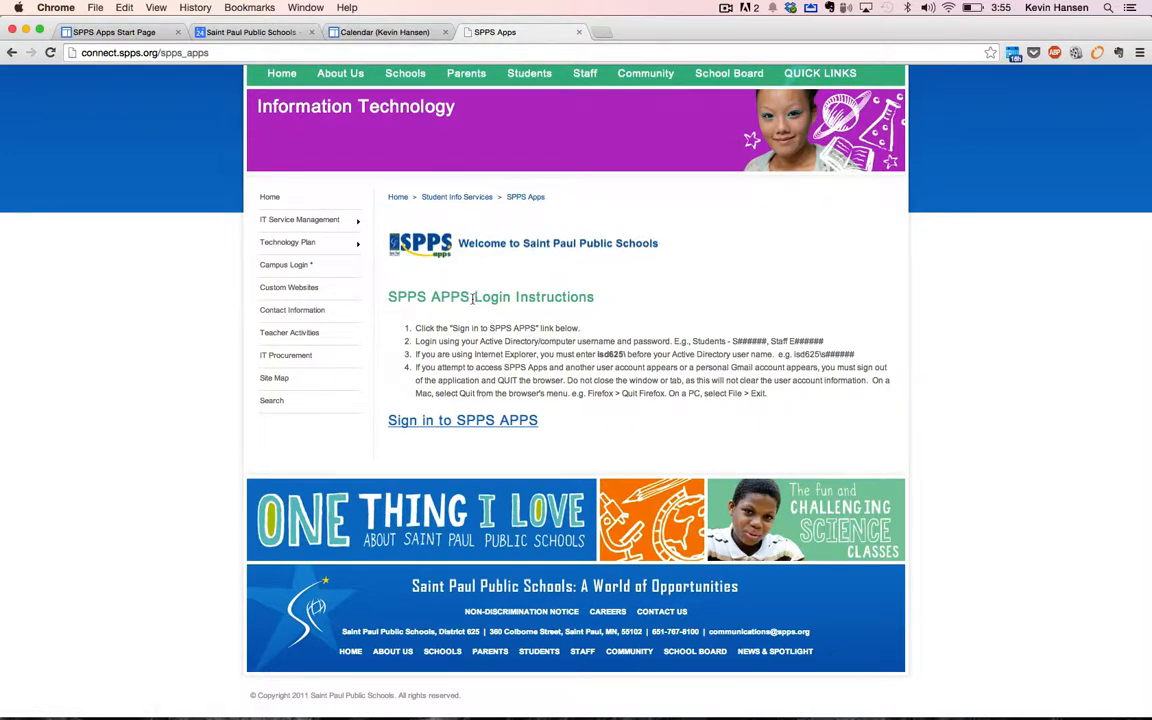
Sign in to SPPS APPS and open the Calendar from its start page
left_click(482, 422)
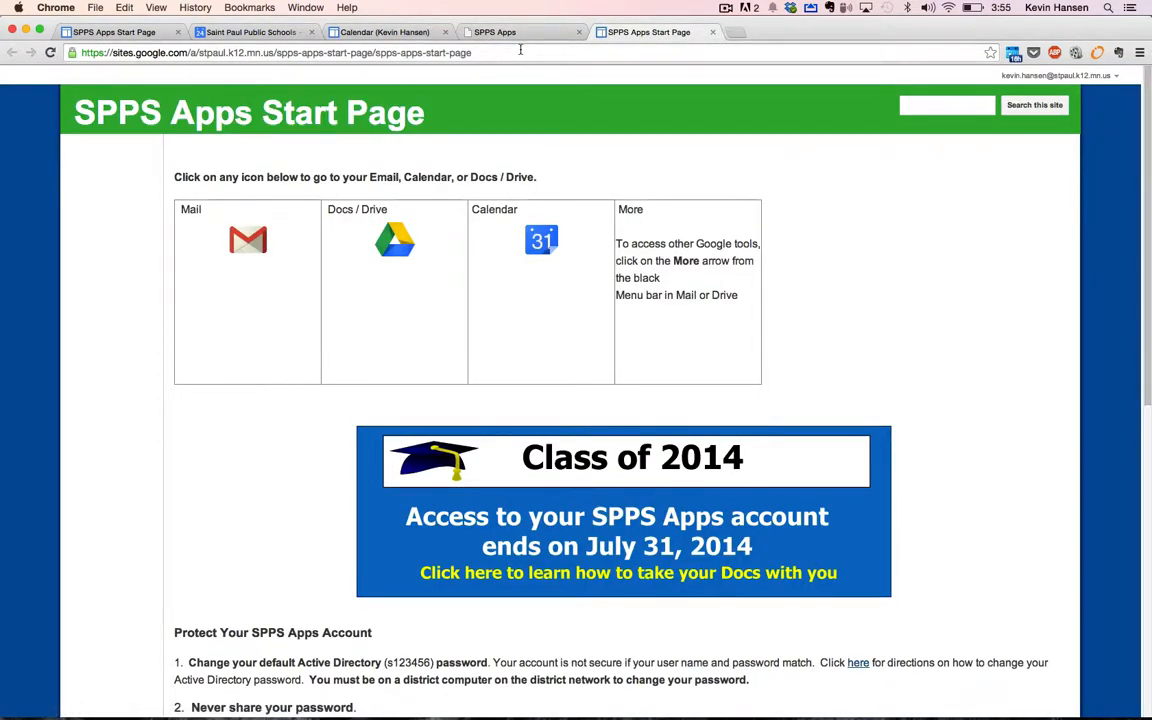
left_click(541, 240)
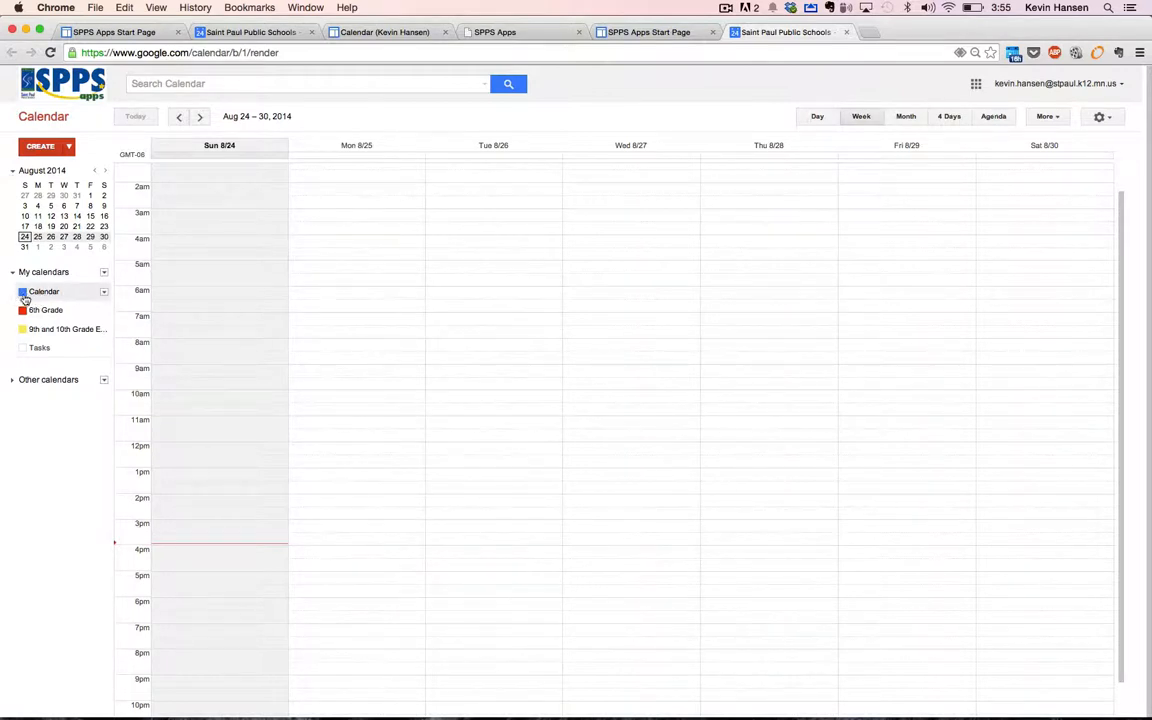
Review and save the details of the main calendar named Calendar, and look over its color options
left_click(104, 292)
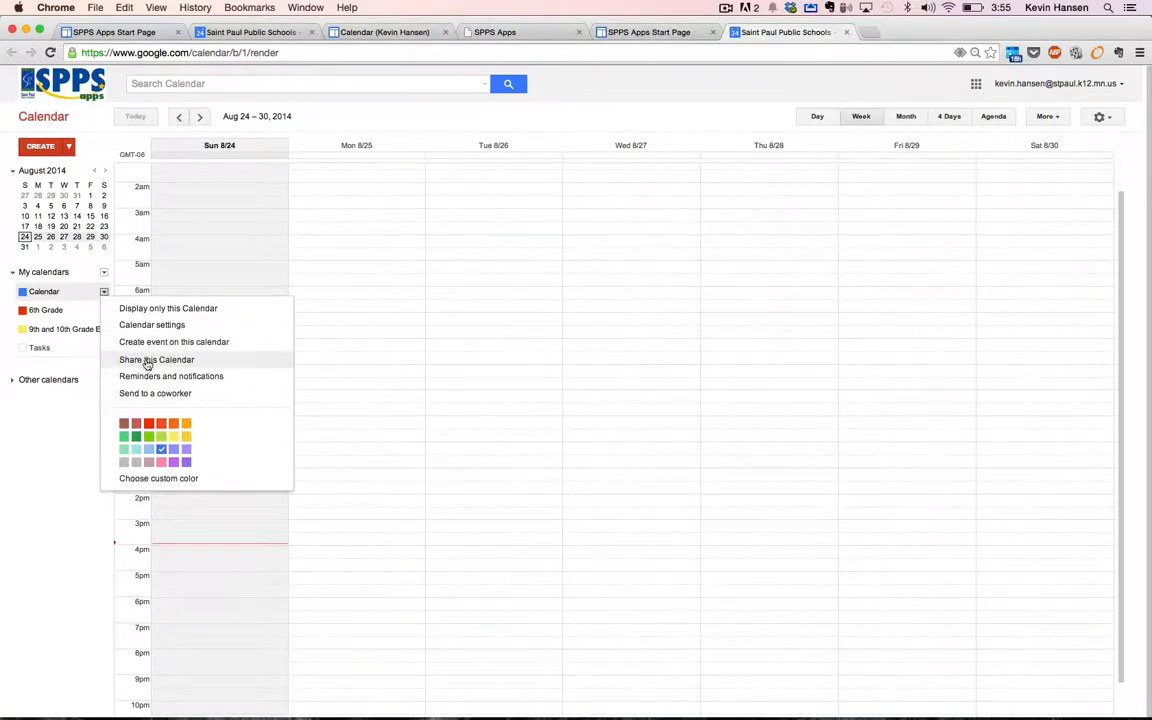
left_click(163, 326)
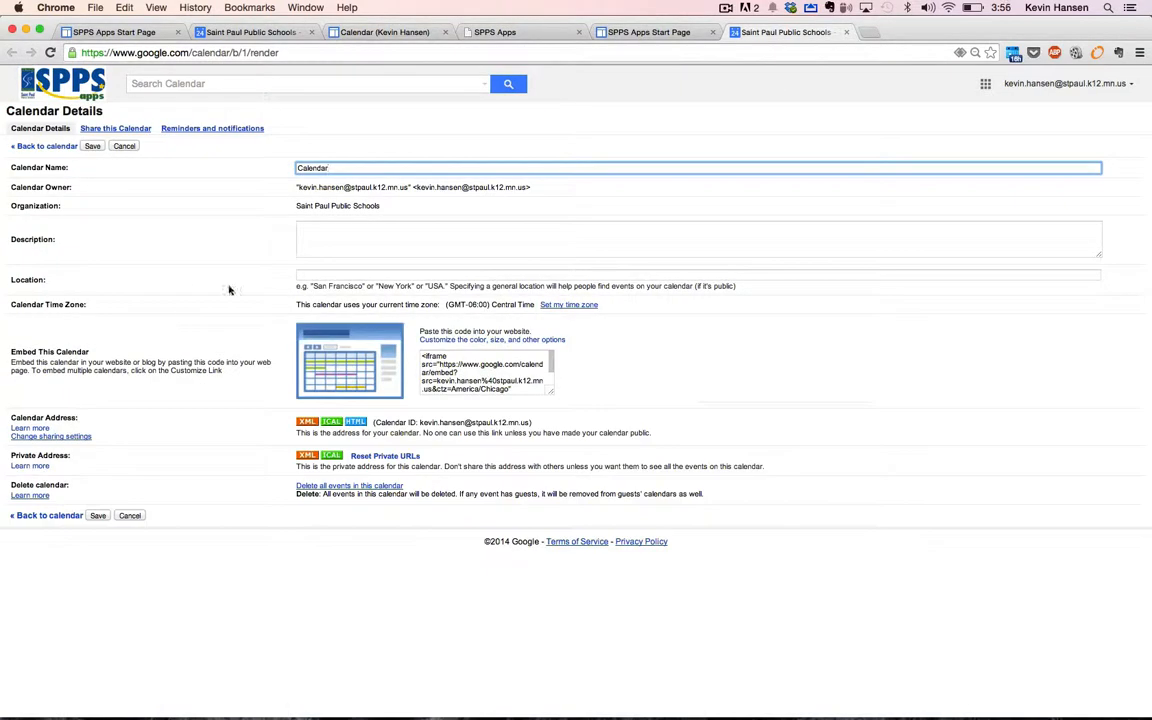
left_click_drag(328, 168, 153, 159)
left_click(92, 146)
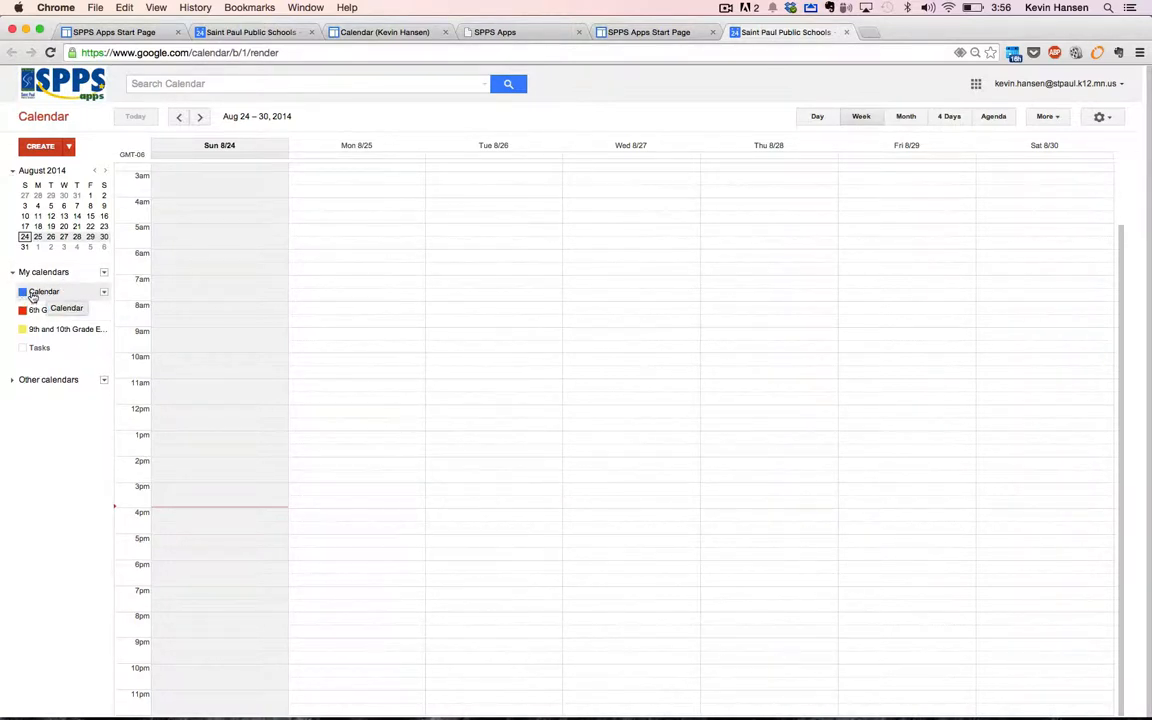
left_click(104, 292)
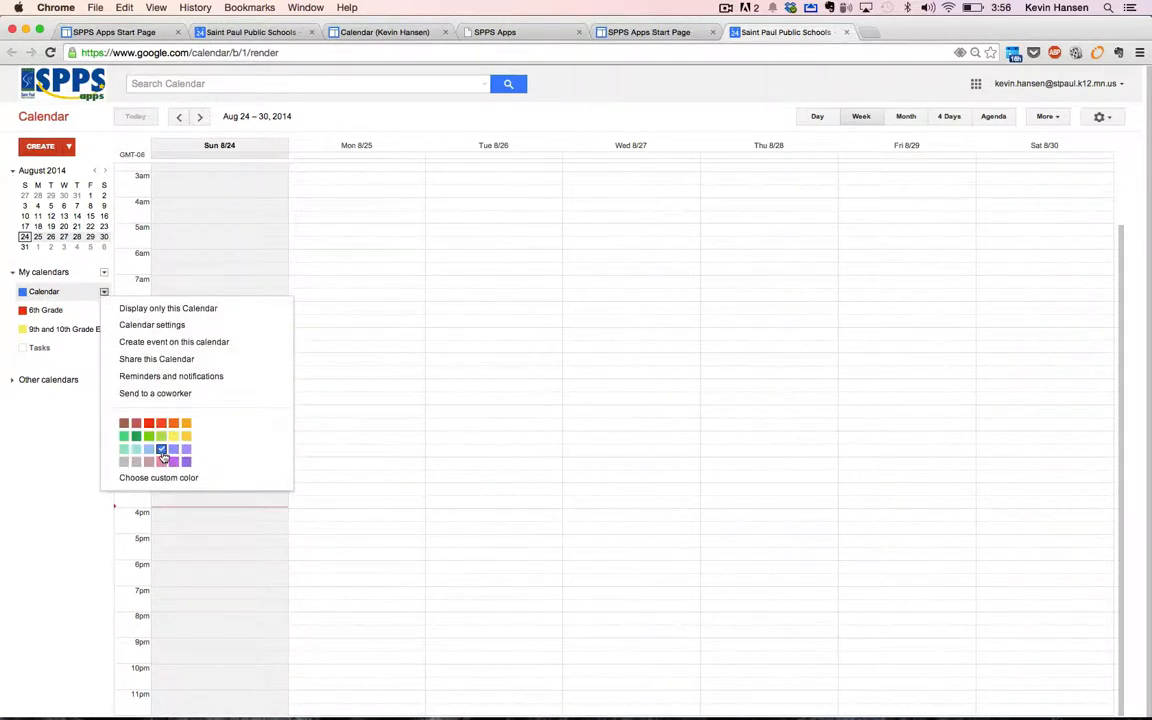
left_click(103, 293)
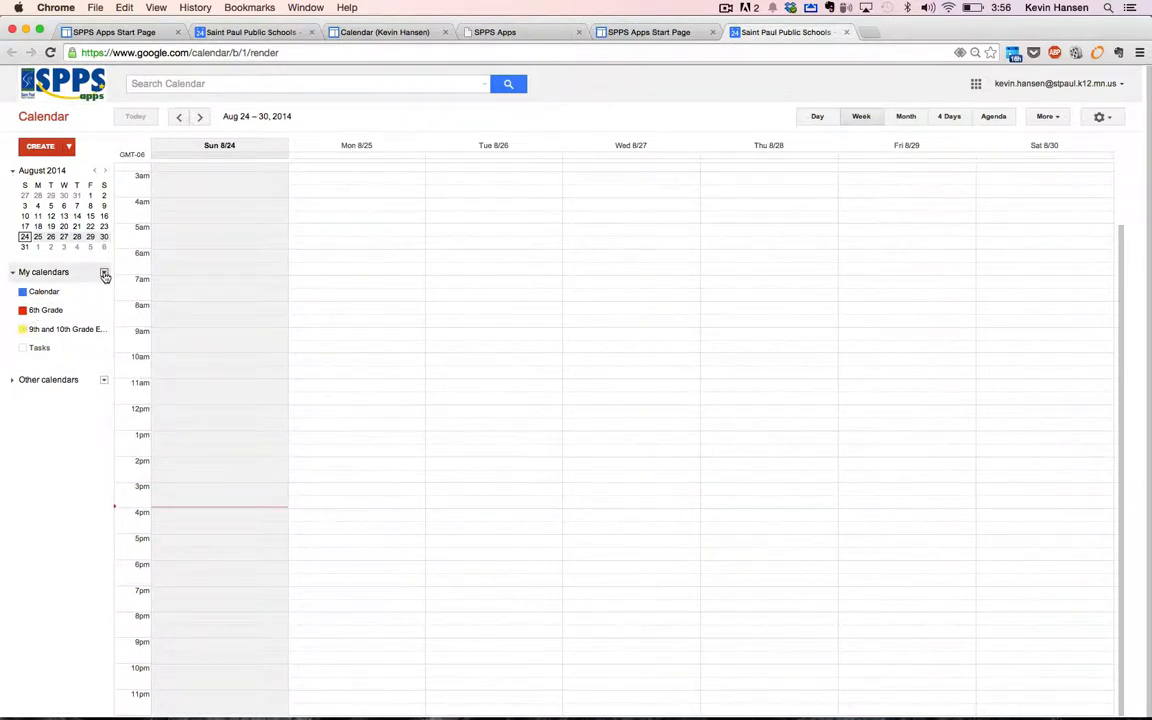
Create a new calendar named "Website Class" under My calendars
left_click(104, 273)
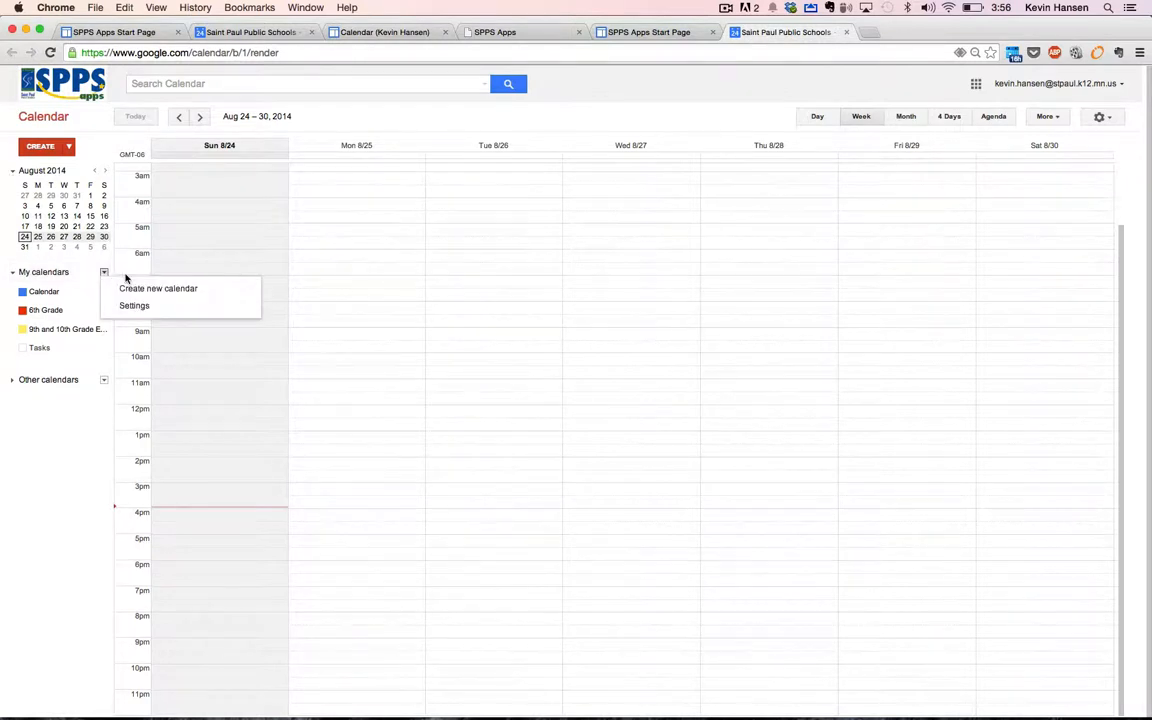
left_click(152, 288)
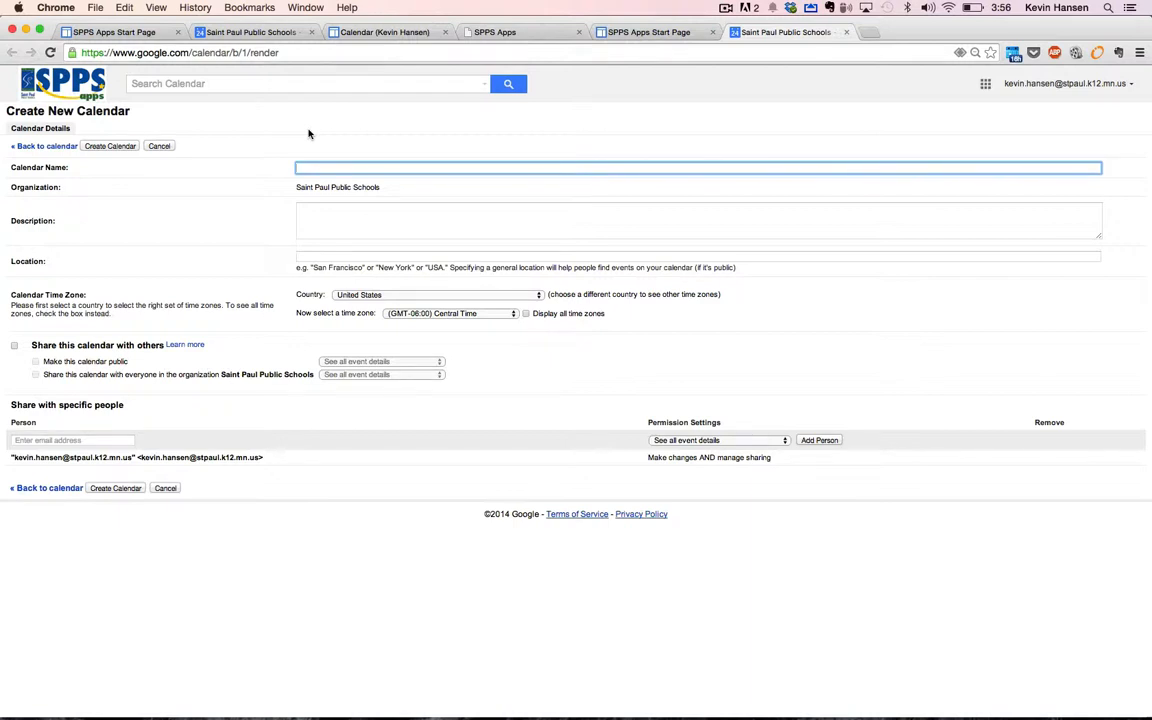
type("Website Class")
left_click(112, 146)
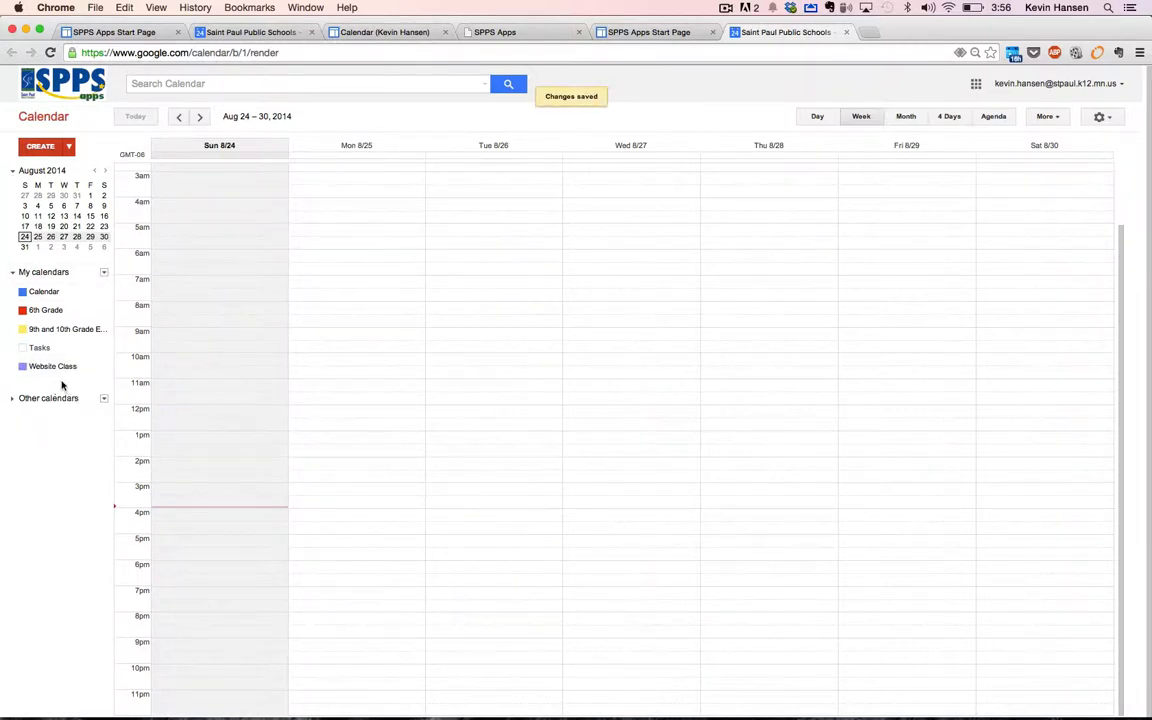
Change the Website Class calendar's color to dark green and toggle its visibility off and on
left_click(104, 368)
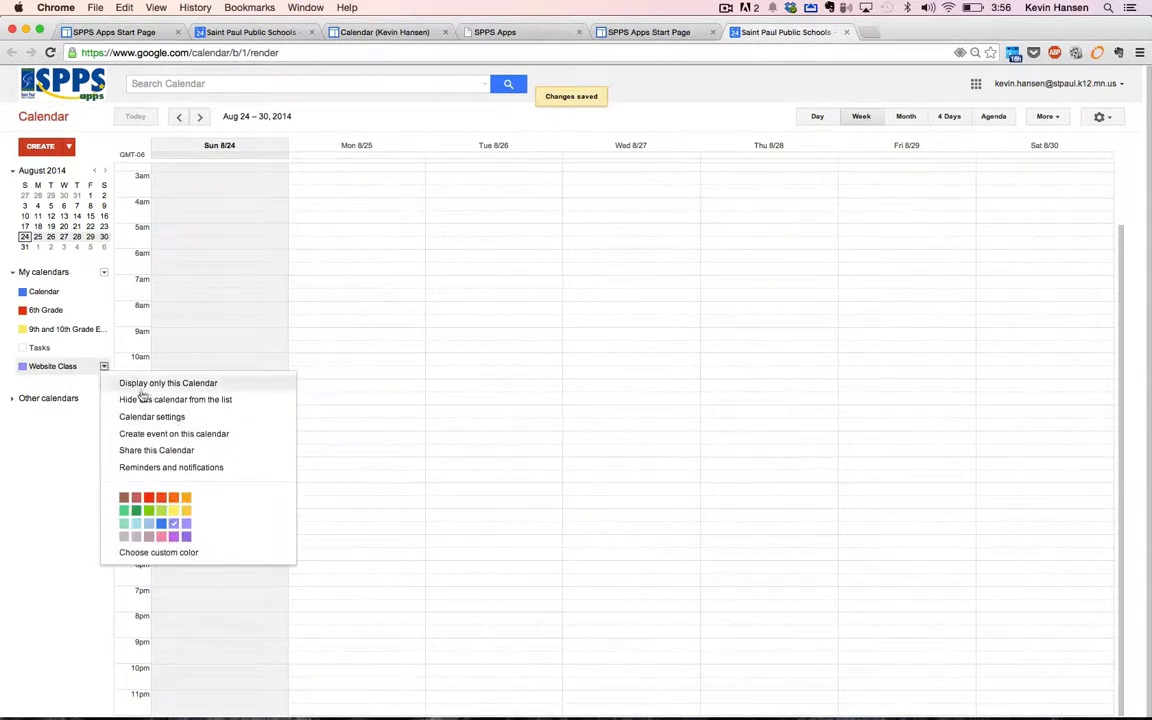
left_click(136, 510)
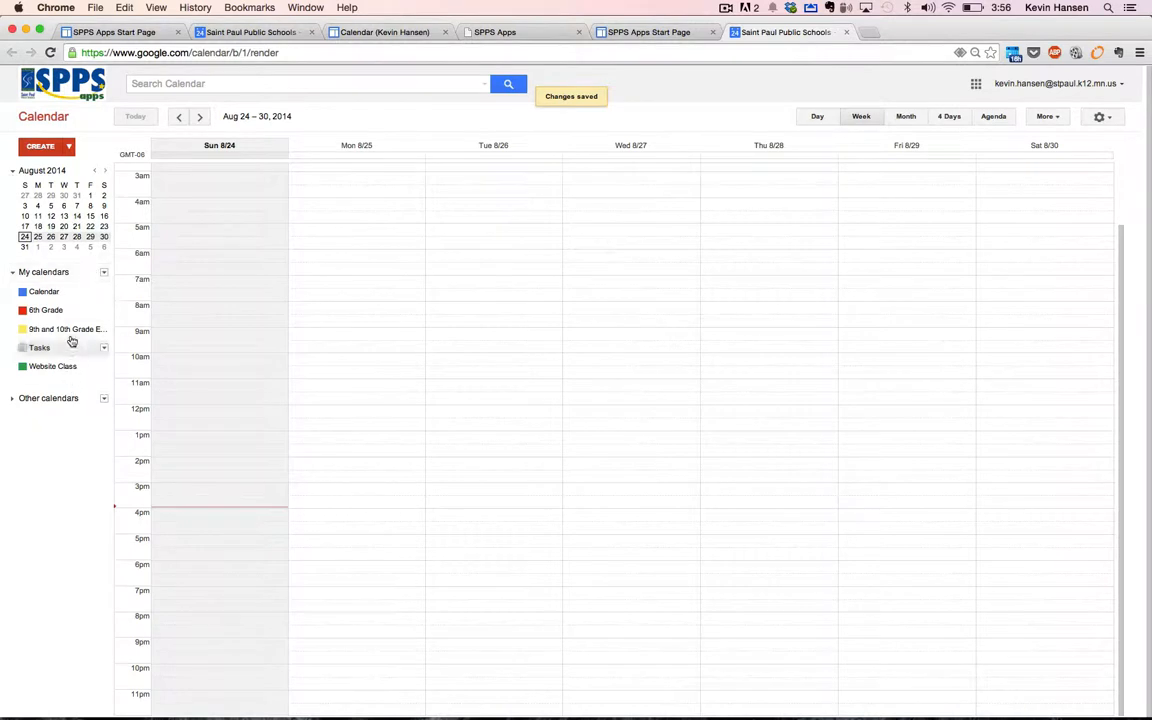
left_click(22, 367)
left_click(21, 367)
Permanently delete the Website Class calendar for everyone from its calendar settings
left_click(104, 367)
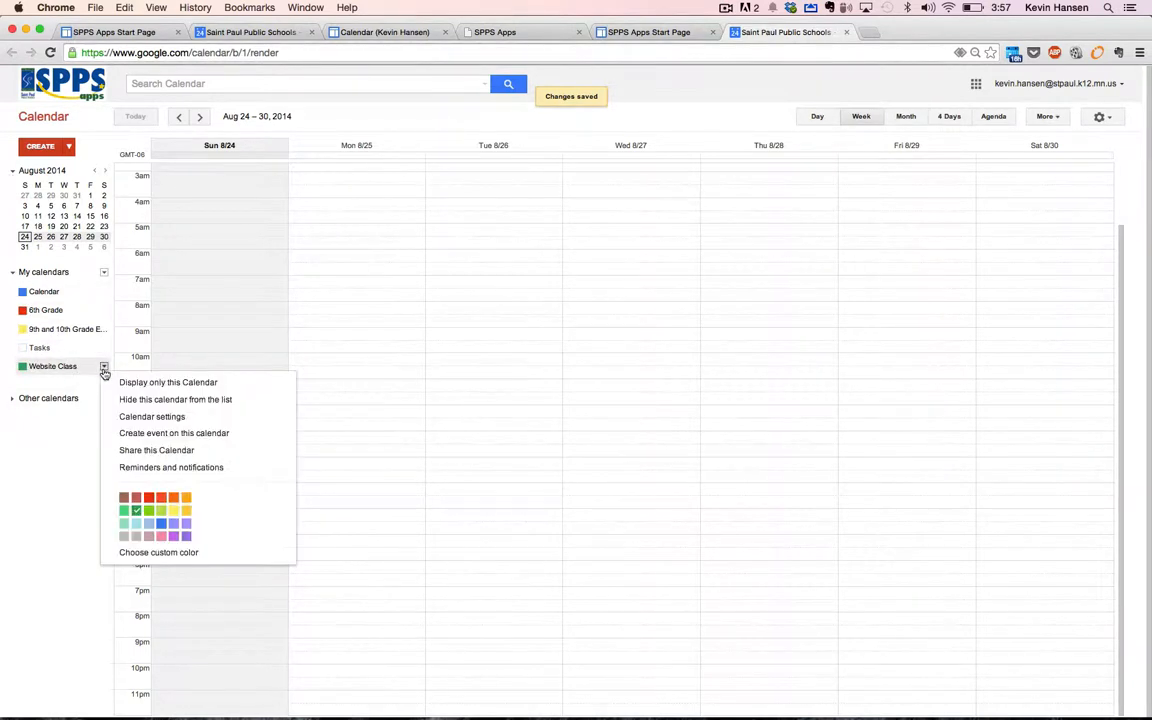
left_click(200, 424)
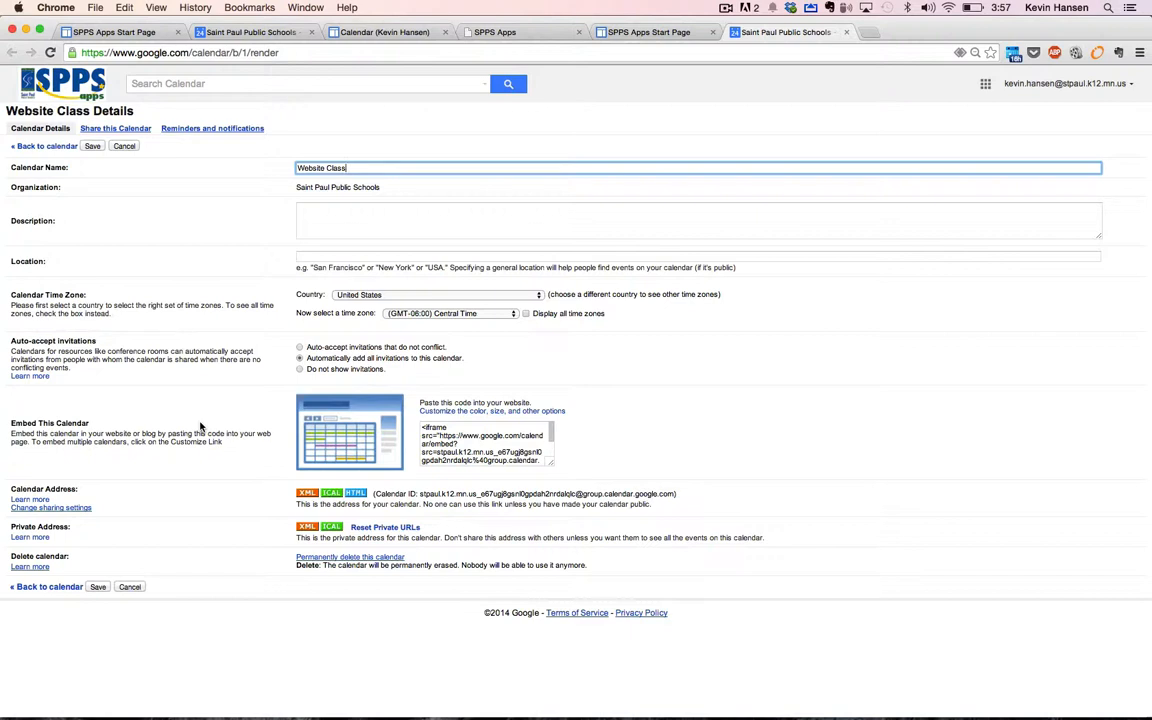
left_click(362, 558)
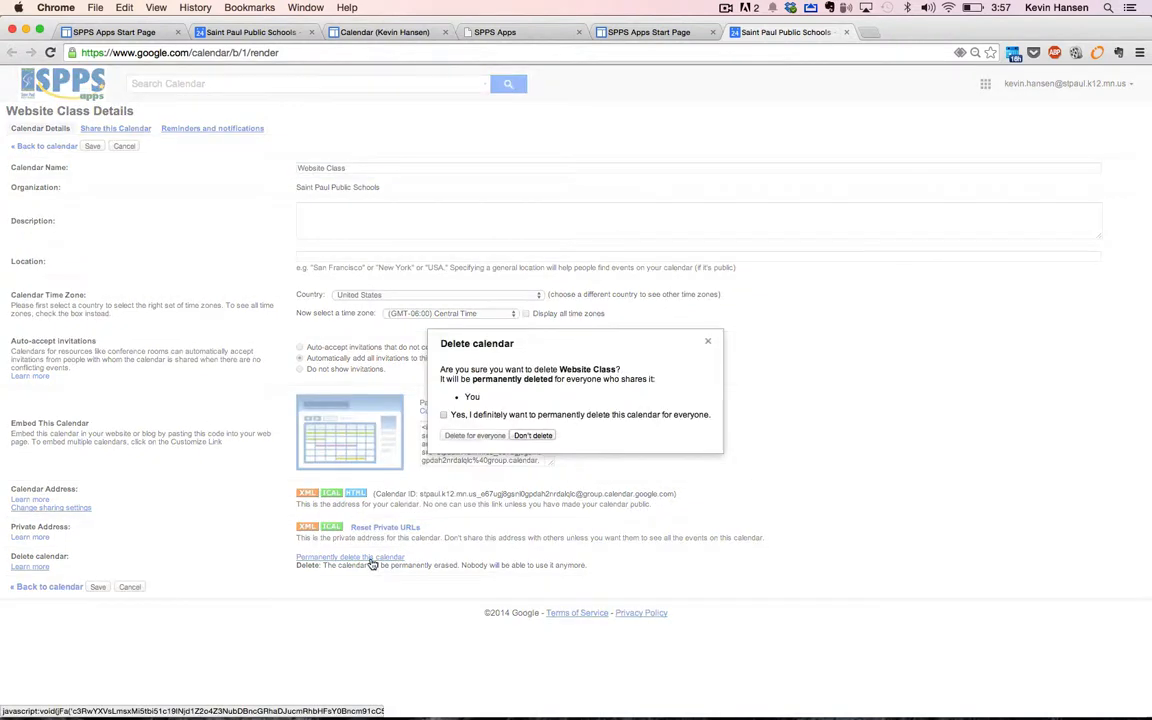
left_click(443, 414)
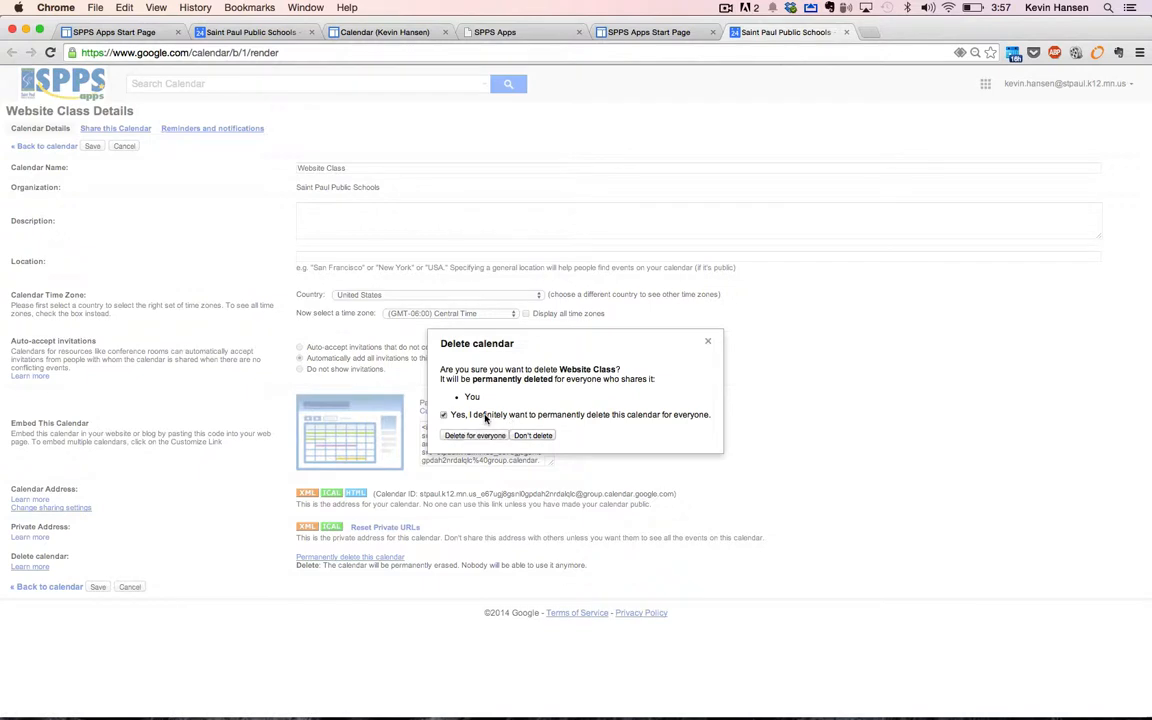
left_click(474, 435)
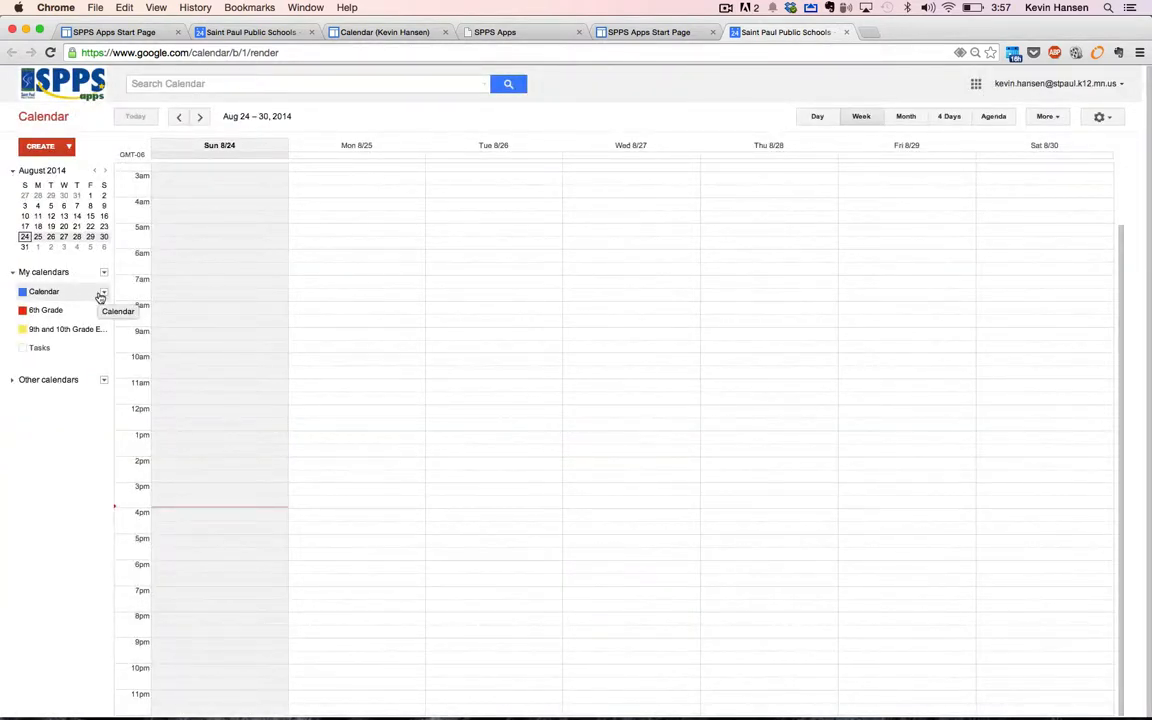
Review the sharing settings of the main calendar named Calendar and save them
left_click(103, 293)
left_click(155, 359)
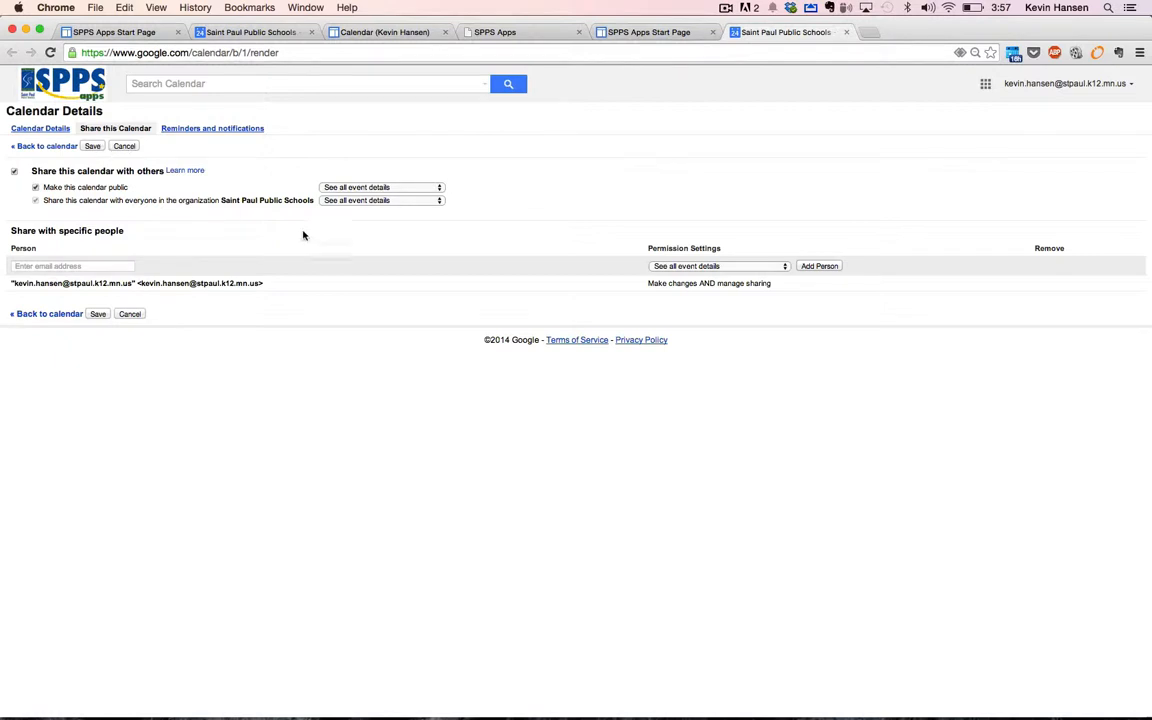
left_click(92, 147)
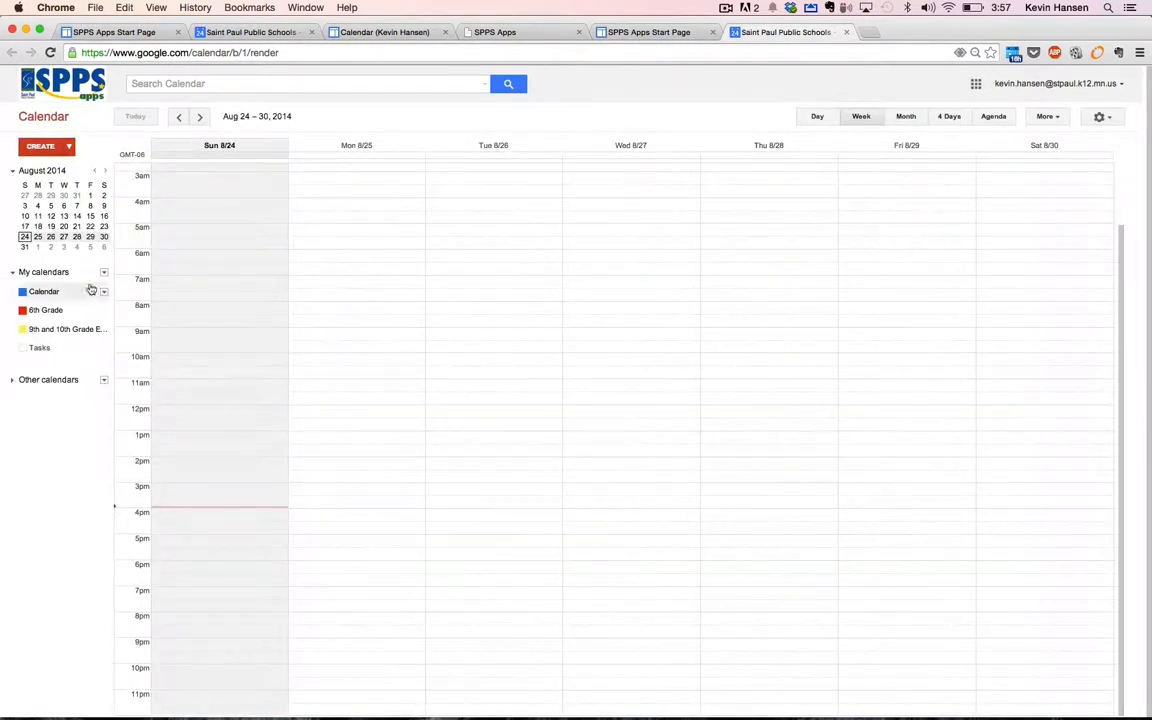
Go to the week of September 21–27, 2014, and examine its all-day field work events
left_click(201, 118)
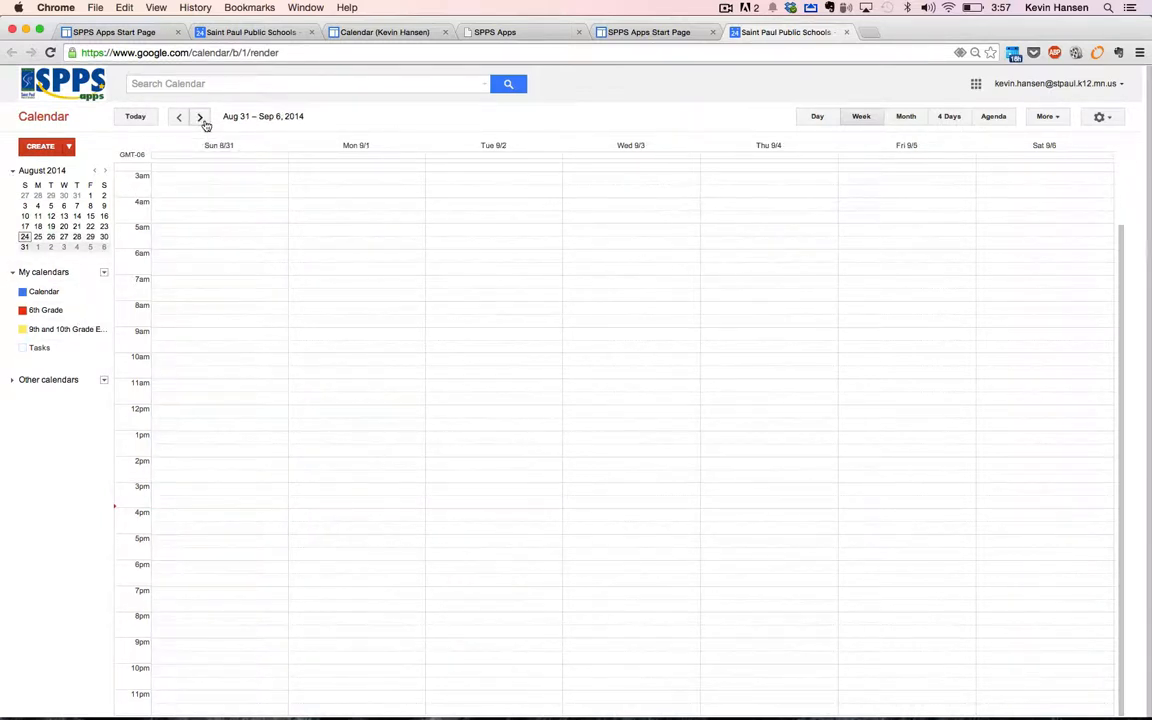
left_click(201, 118)
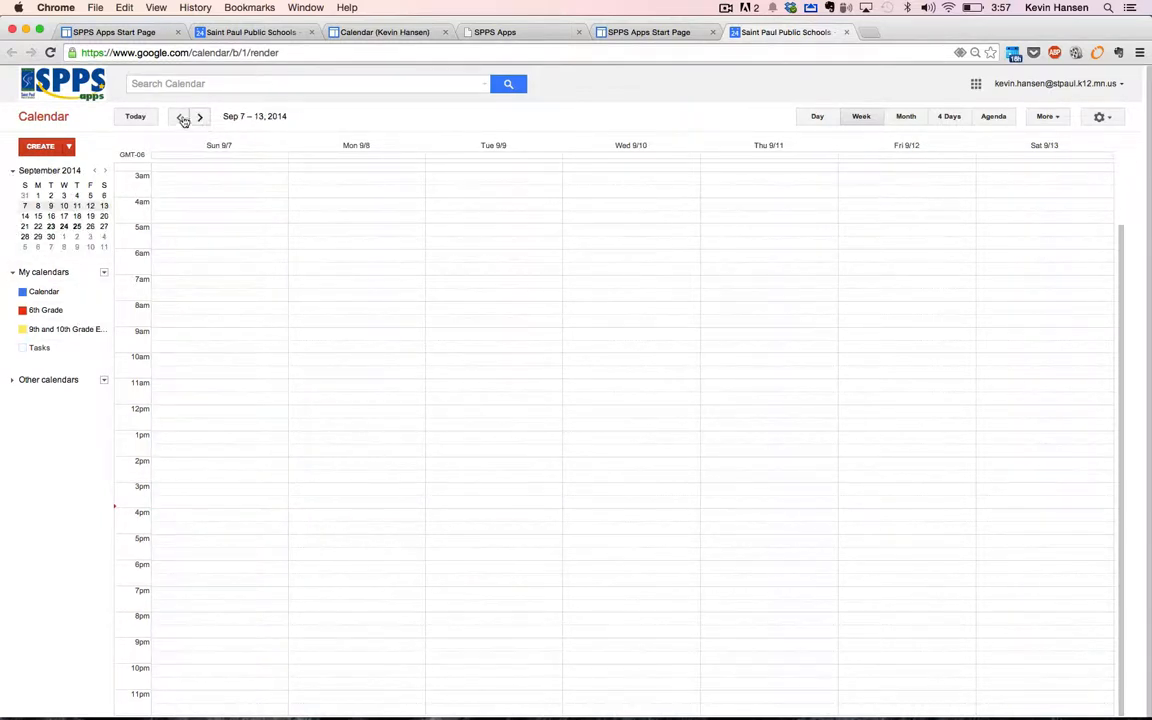
left_click(25, 226)
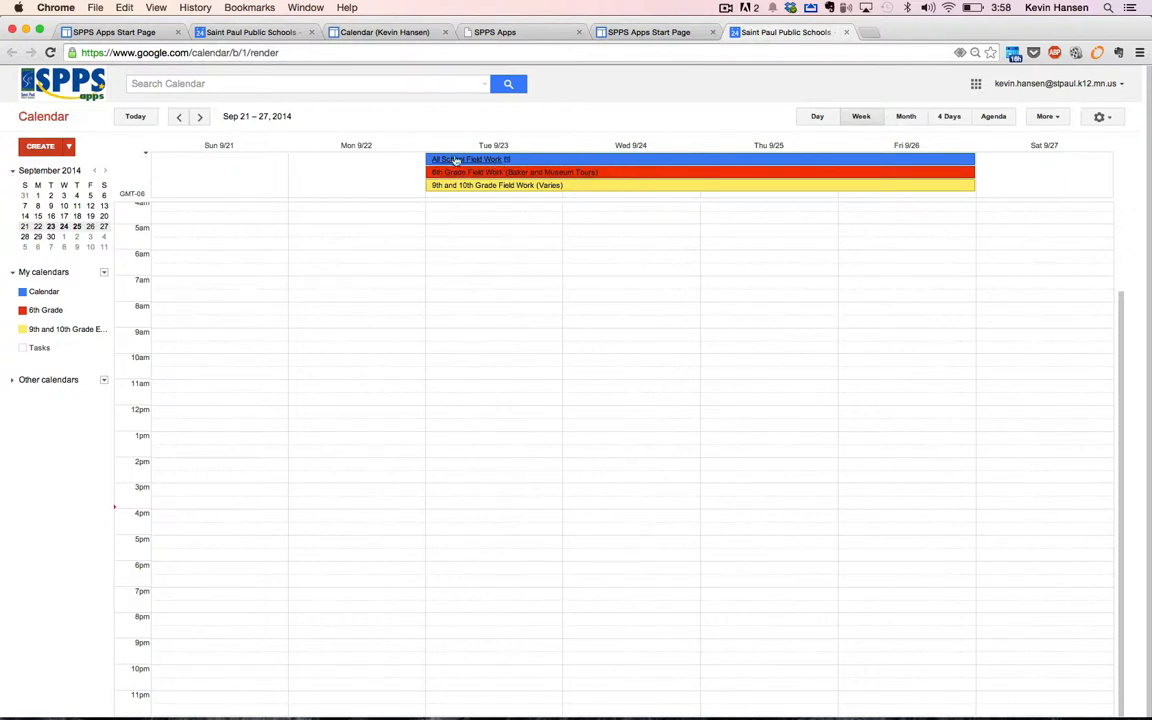
Create an all-day "Midterm Test" event on Tuesday, September 30, in the 6th Grade calendar
left_click(199, 117)
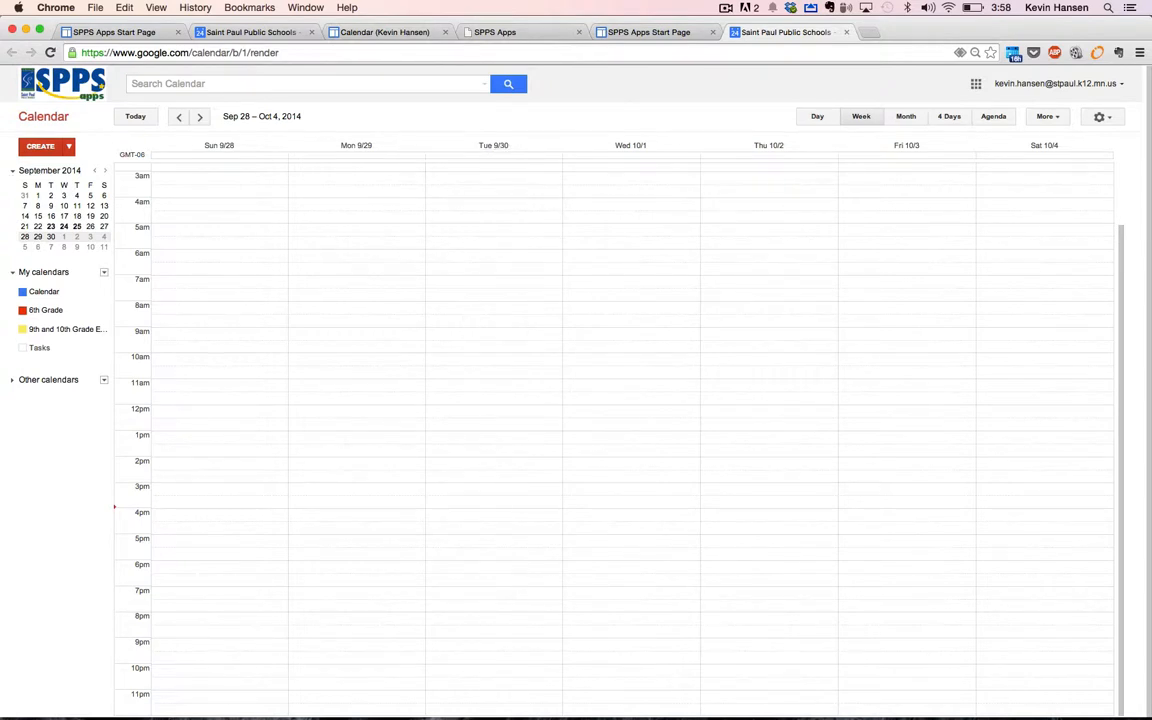
left_click(438, 160)
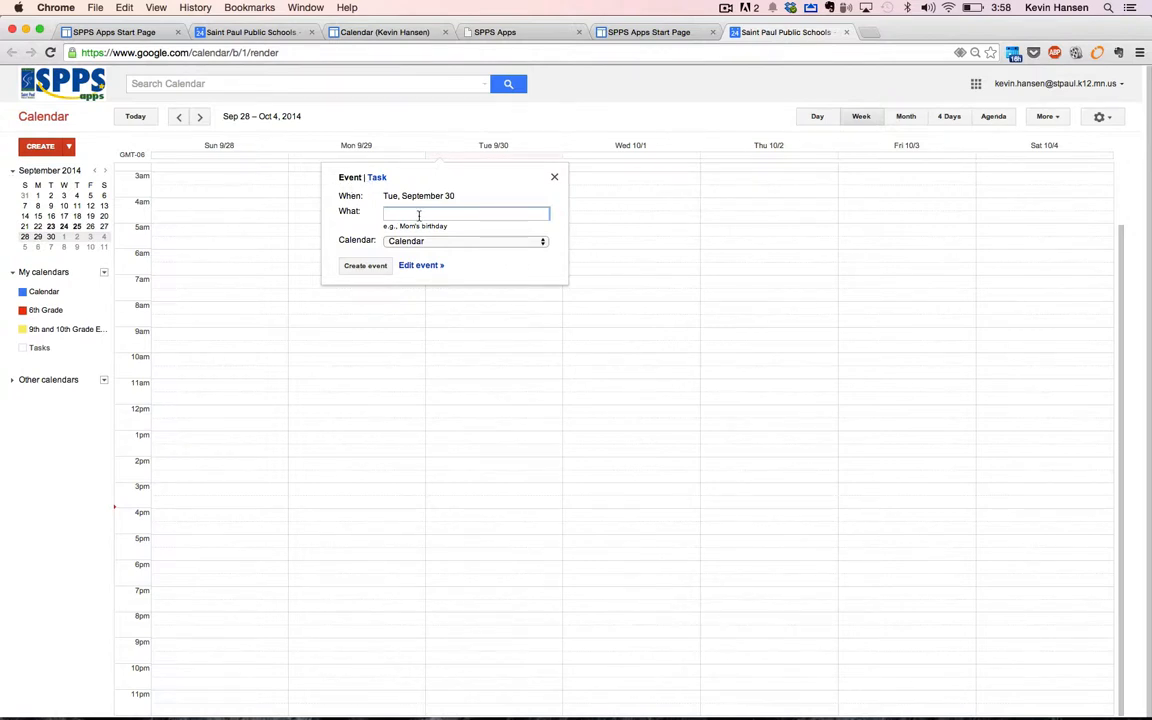
type("Midterm Test")
left_click(463, 241)
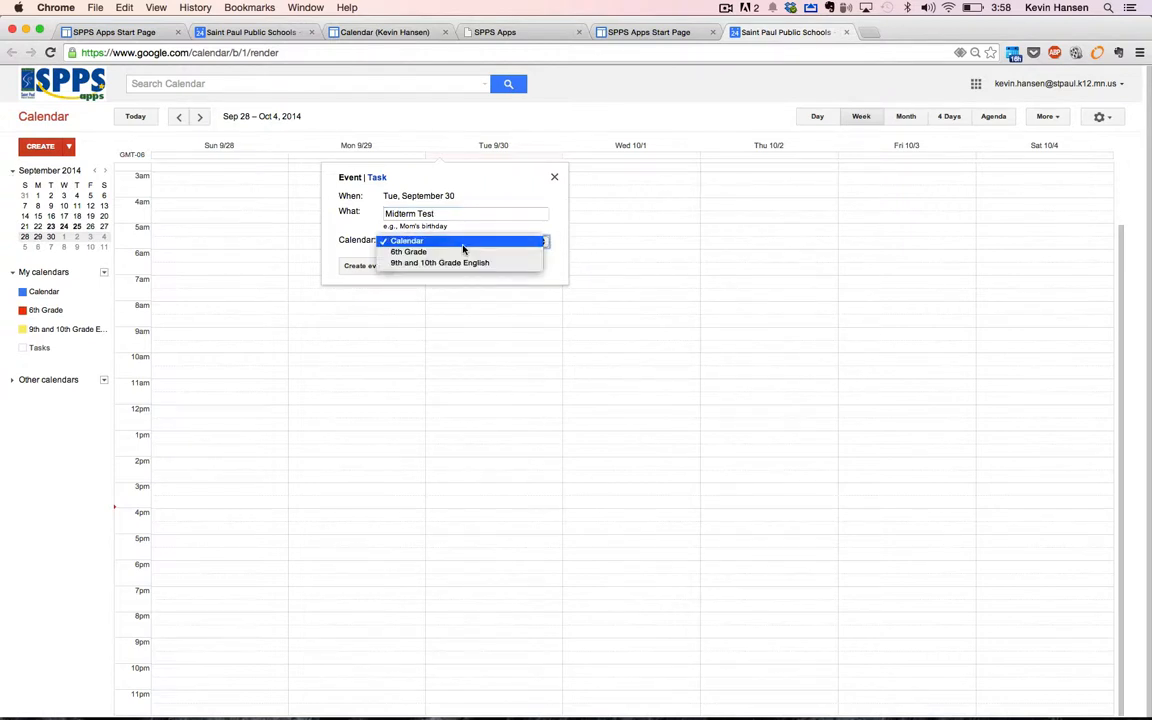
left_click(410, 251)
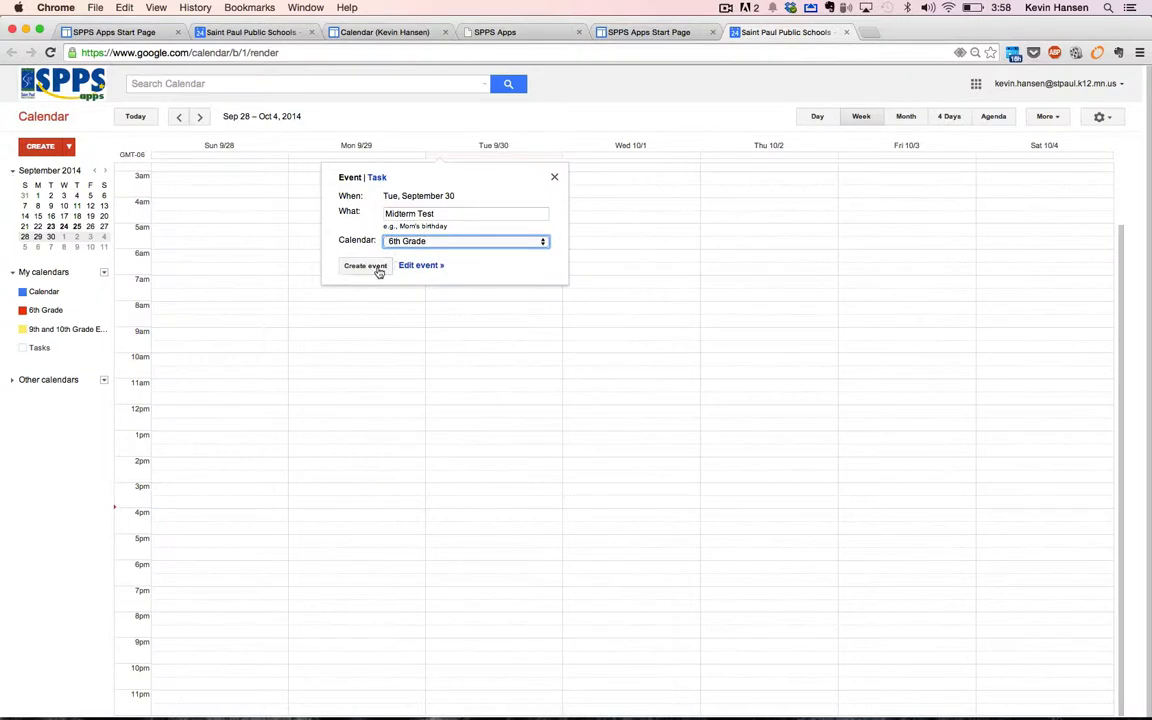
left_click(378, 266)
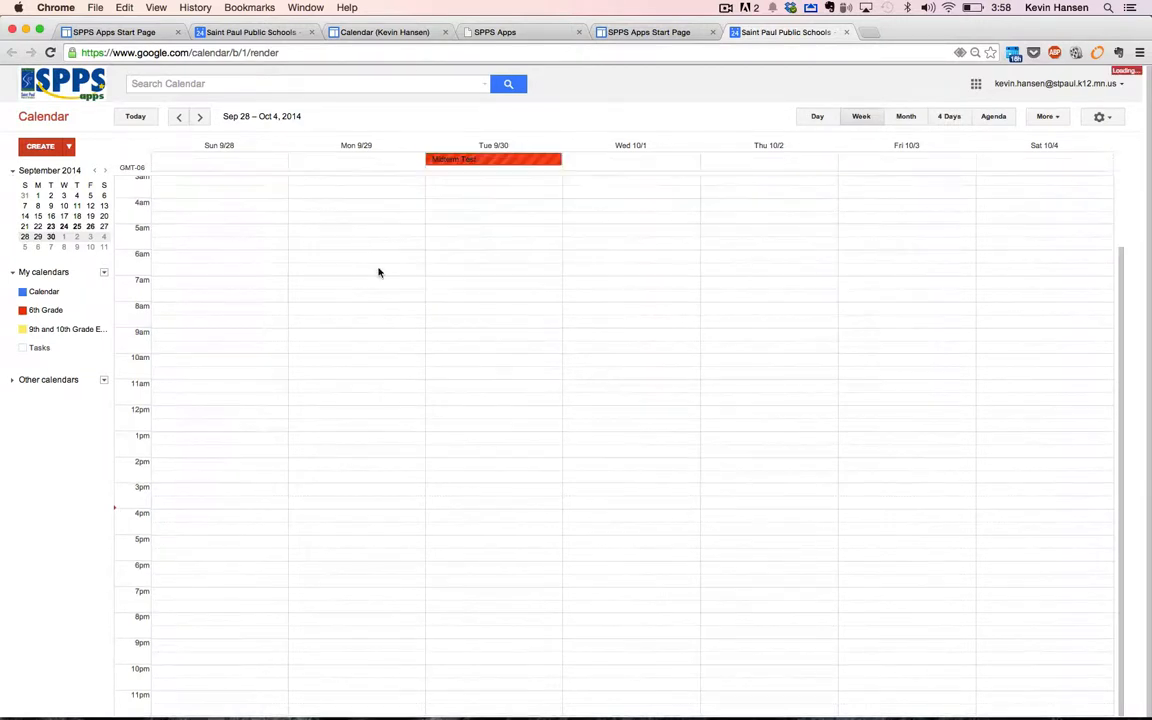
Extend the Midterm Test event's end date to October 1, 2014, and save the event
left_click(555, 163)
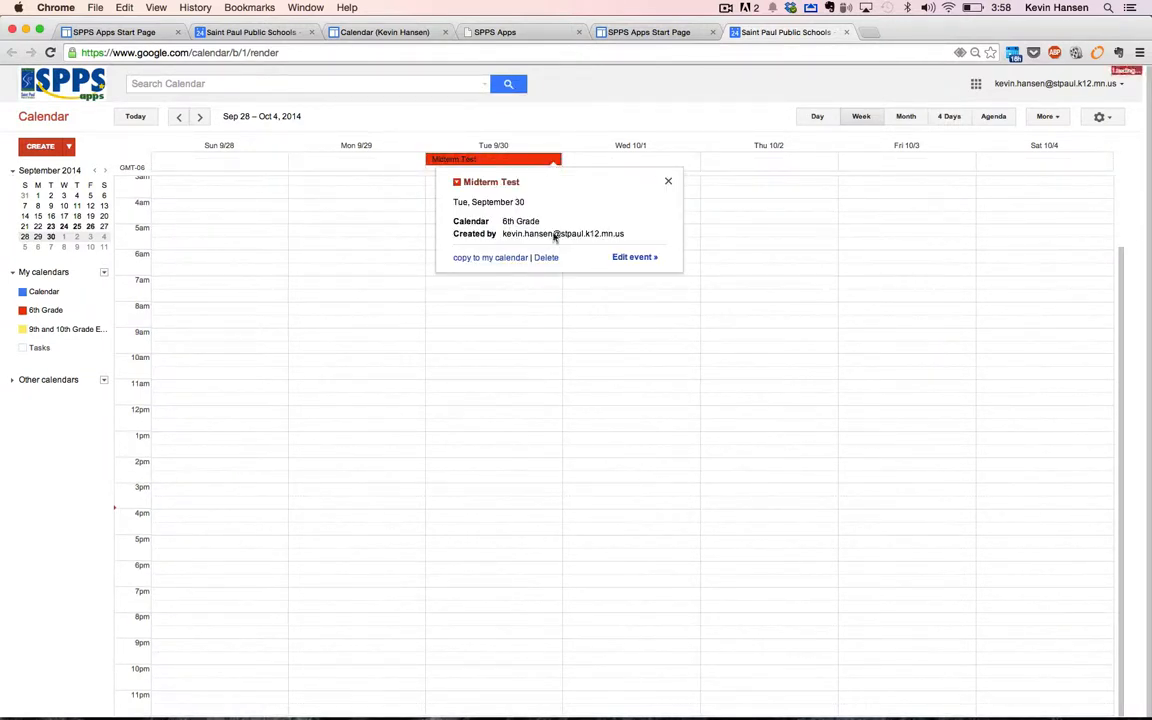
left_click(632, 258)
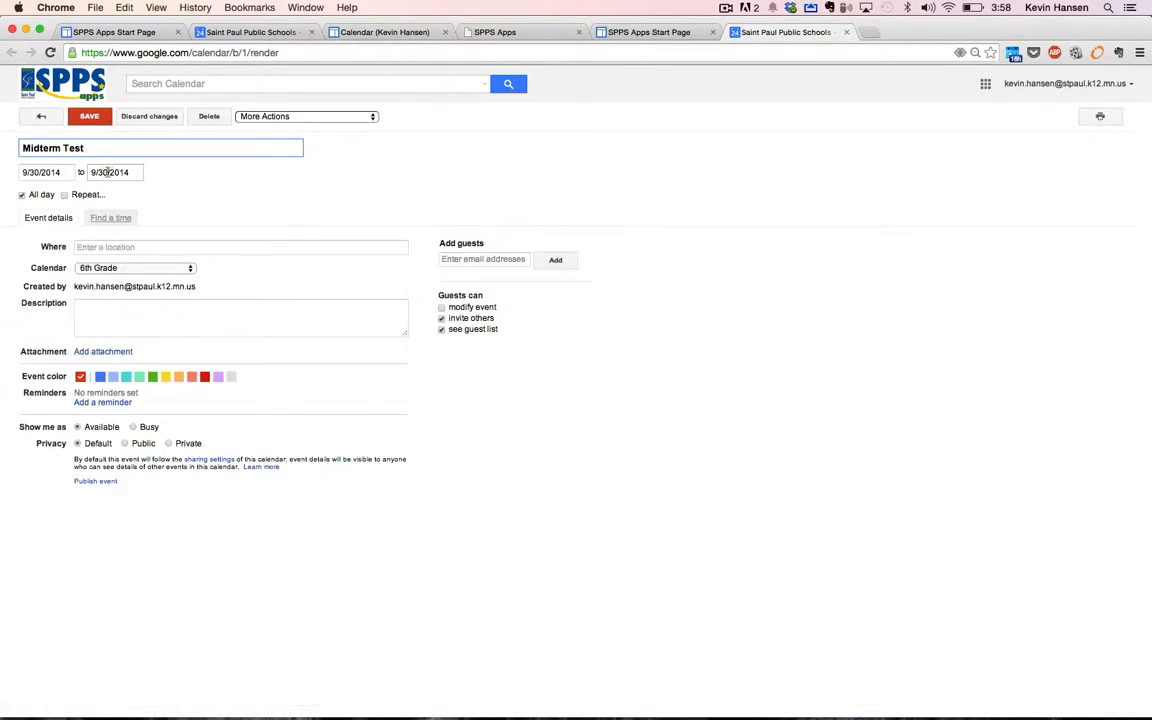
left_click(107, 172)
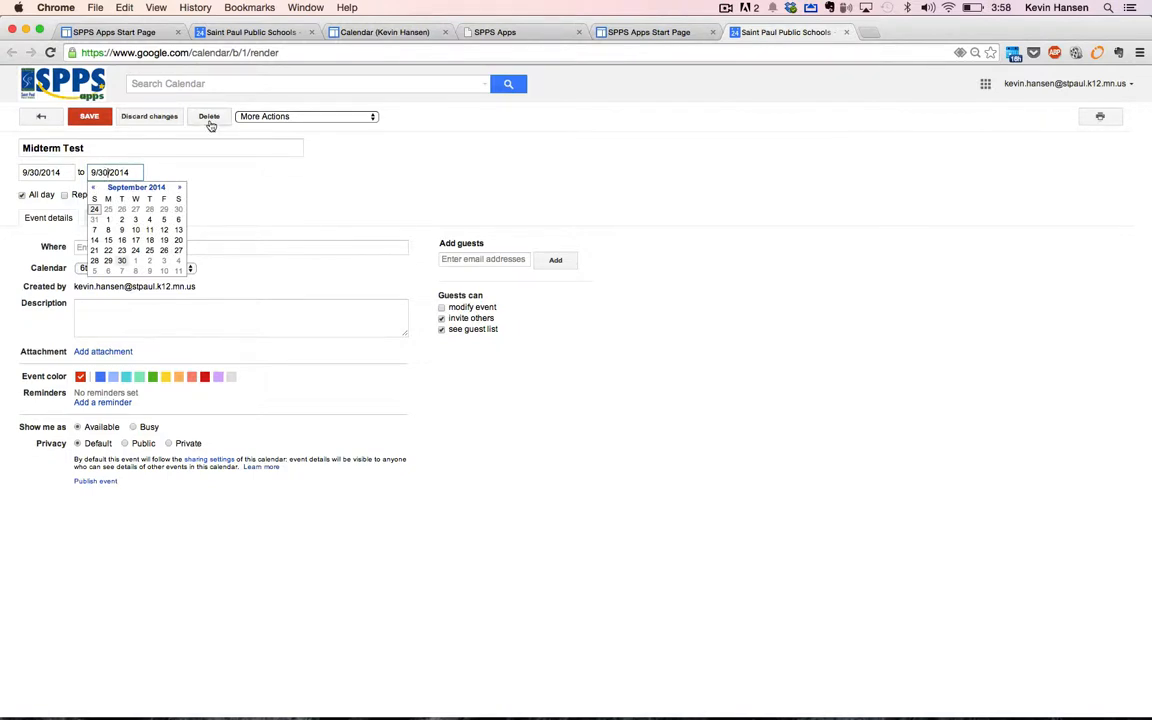
key("BackSpace")
type("10")
key("BackSpace")
key("BackSpace")
type("1")
left_click(88, 117)
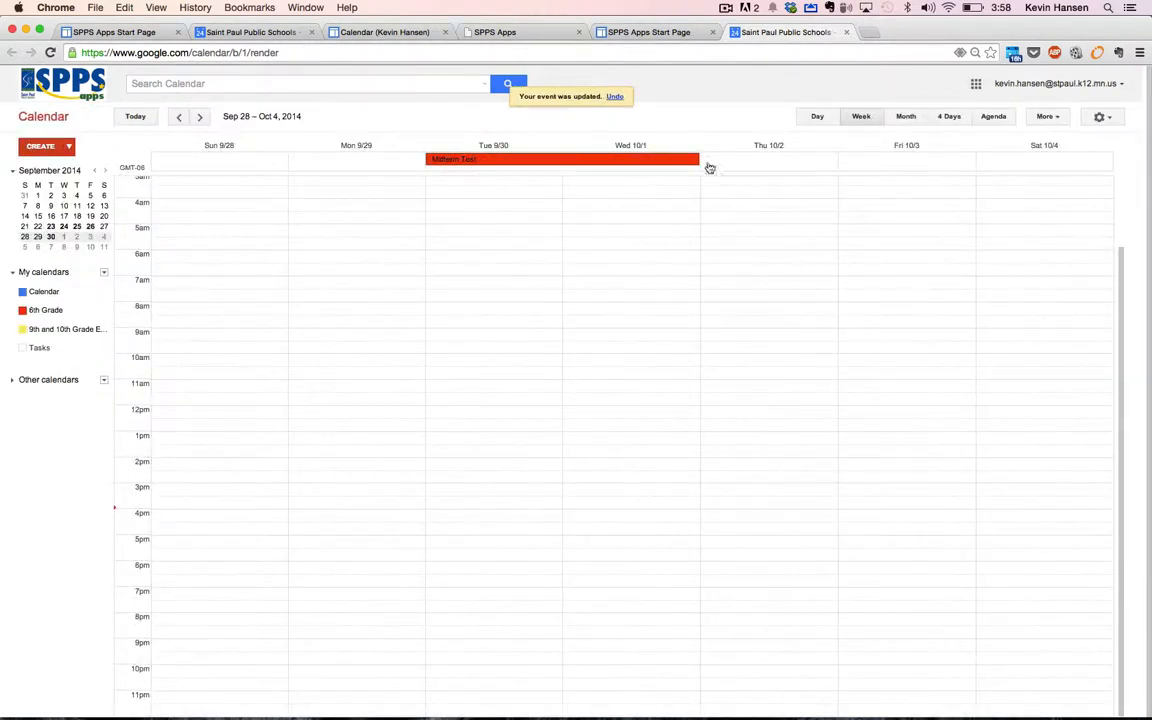
Try to shorten the Midterm Test event by one day, and delete the event
left_click_drag(694, 159, 545, 162)
left_click(678, 161)
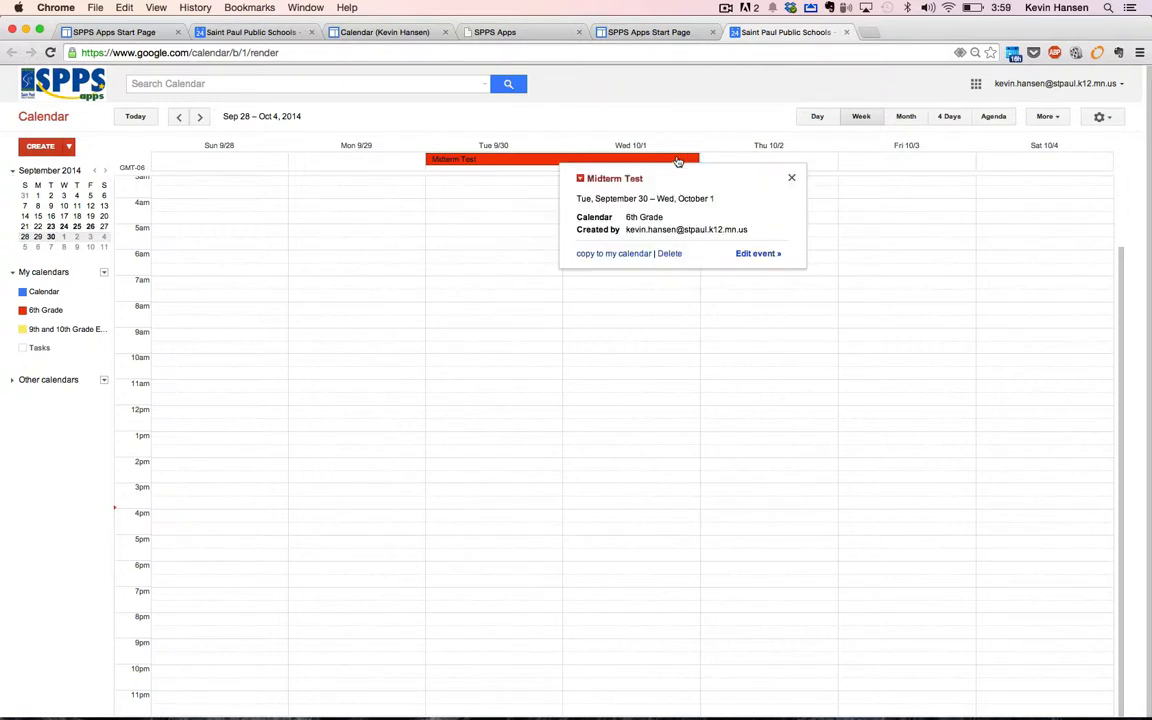
left_click(670, 256)
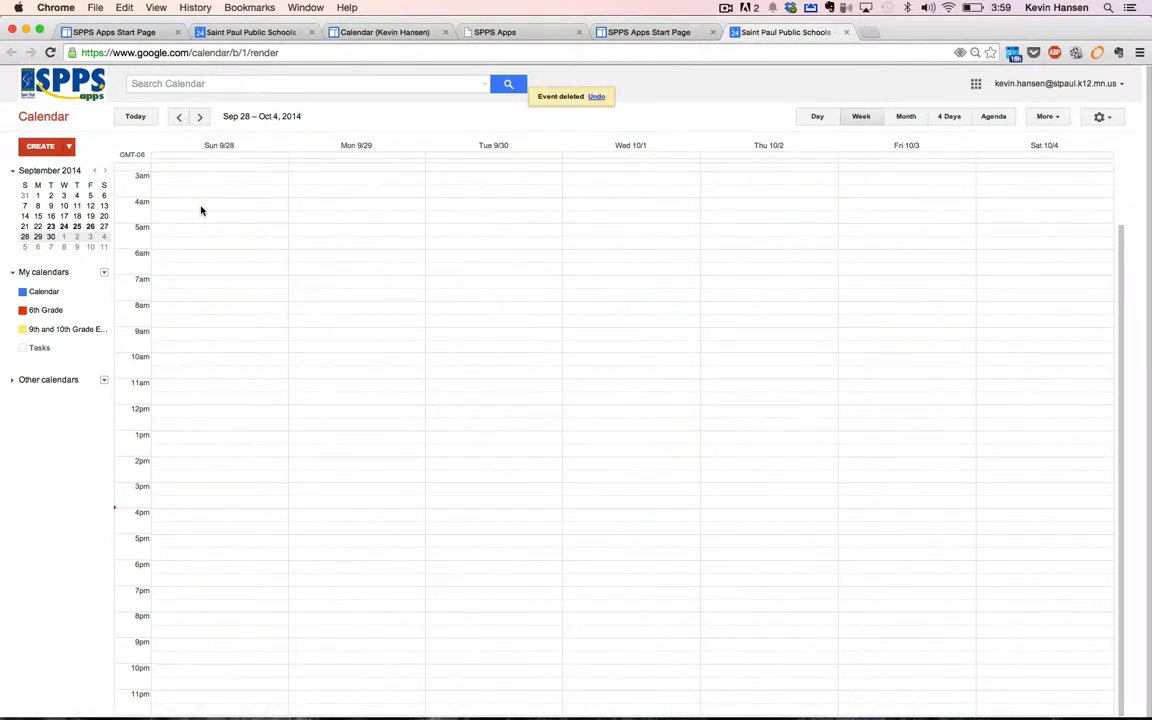
Start an all-day "Personal Narrative Due" event on Thursday, October 30, 2014, and open its full event details
left_click(200, 118)
left_click(200, 118)
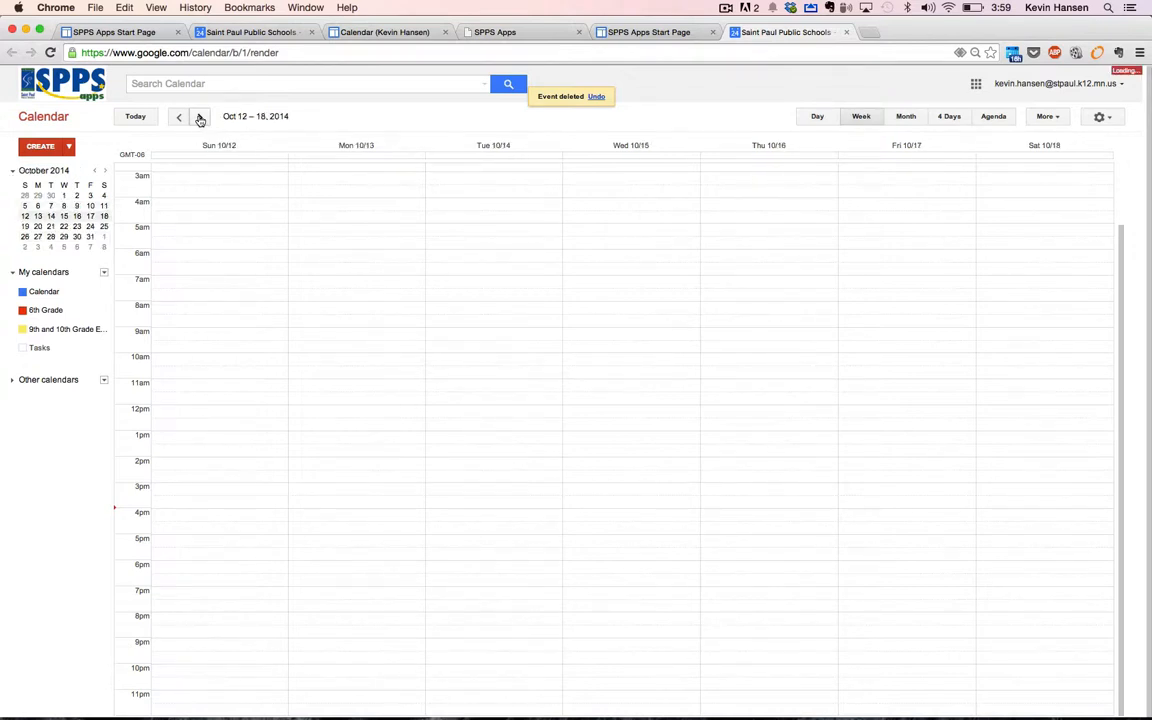
left_click(200, 118)
left_click(200, 118)
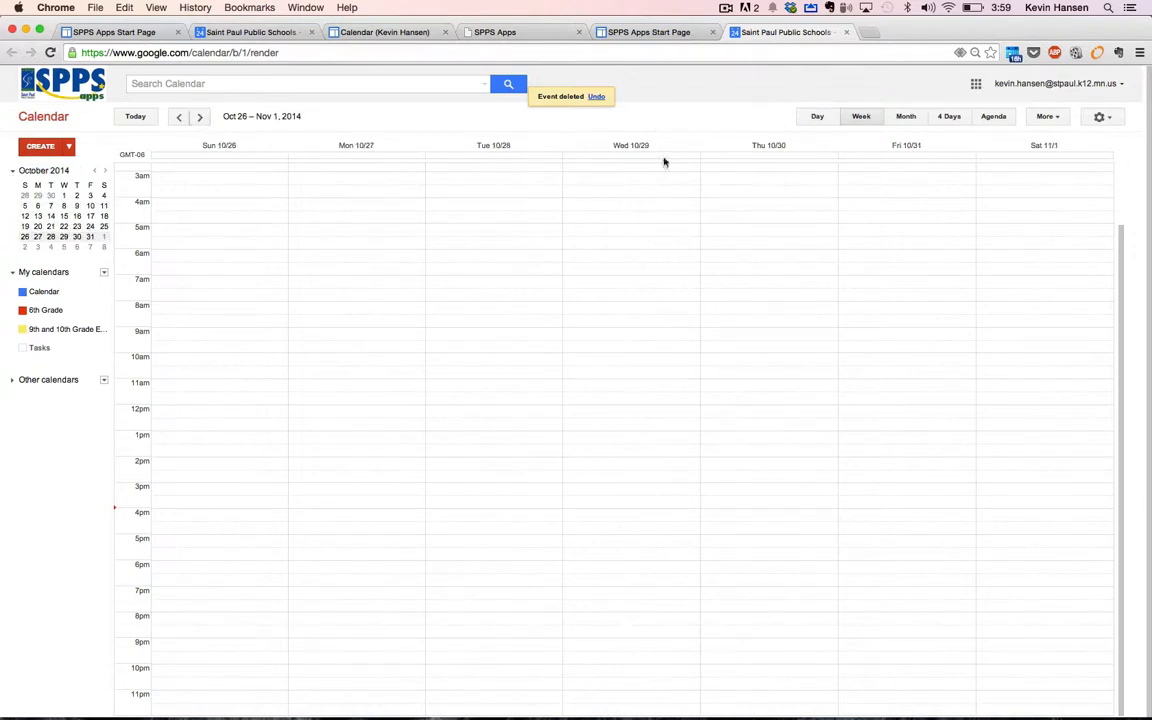
left_click(801, 160)
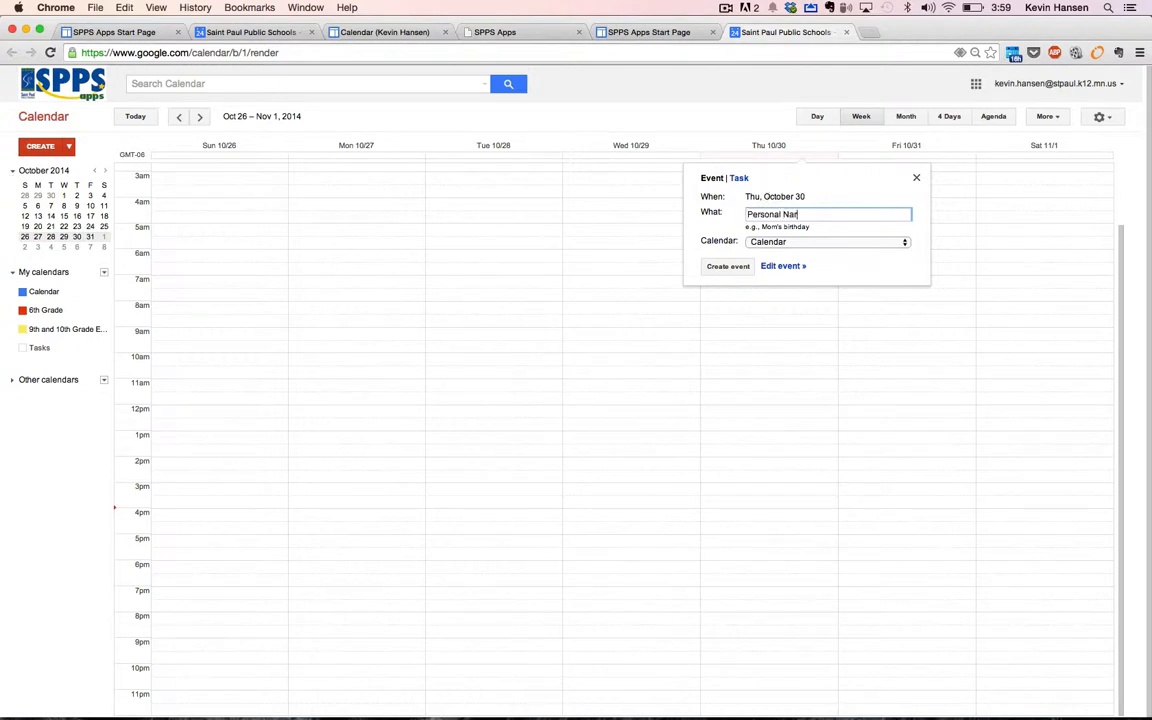
left_click(790, 266)
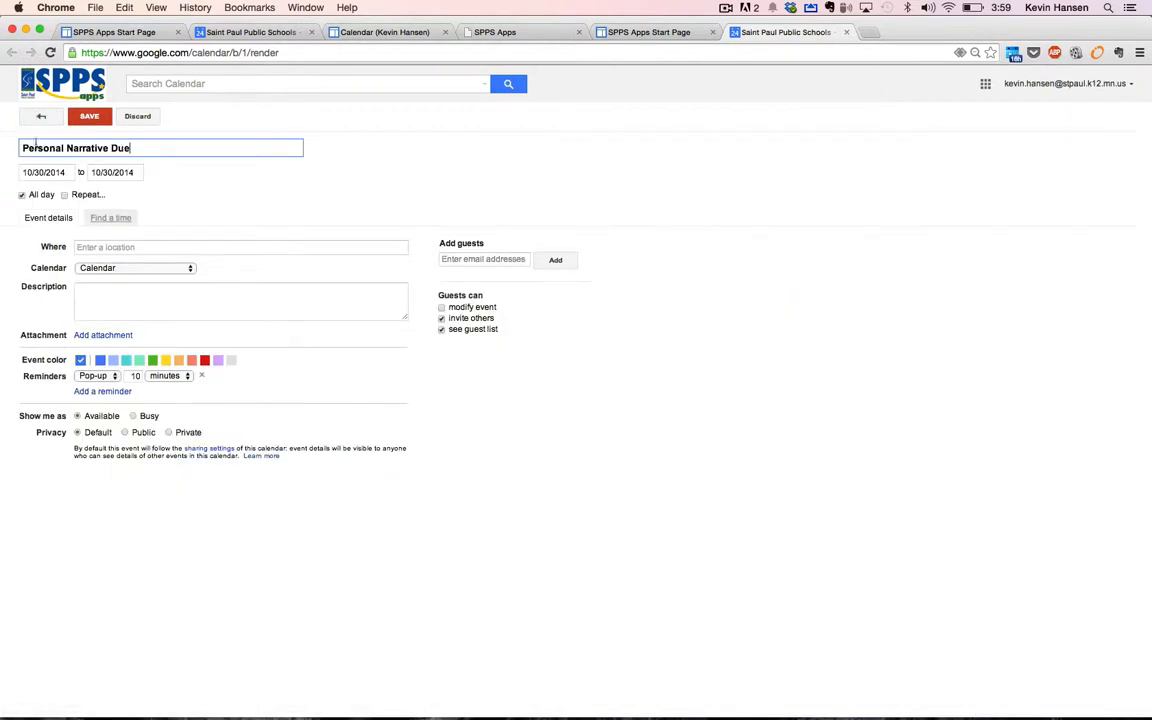
Switch to the class website and open the Quarter One folder from the 6th Grade Reader's and Writer's Workshop page
left_click(114, 302)
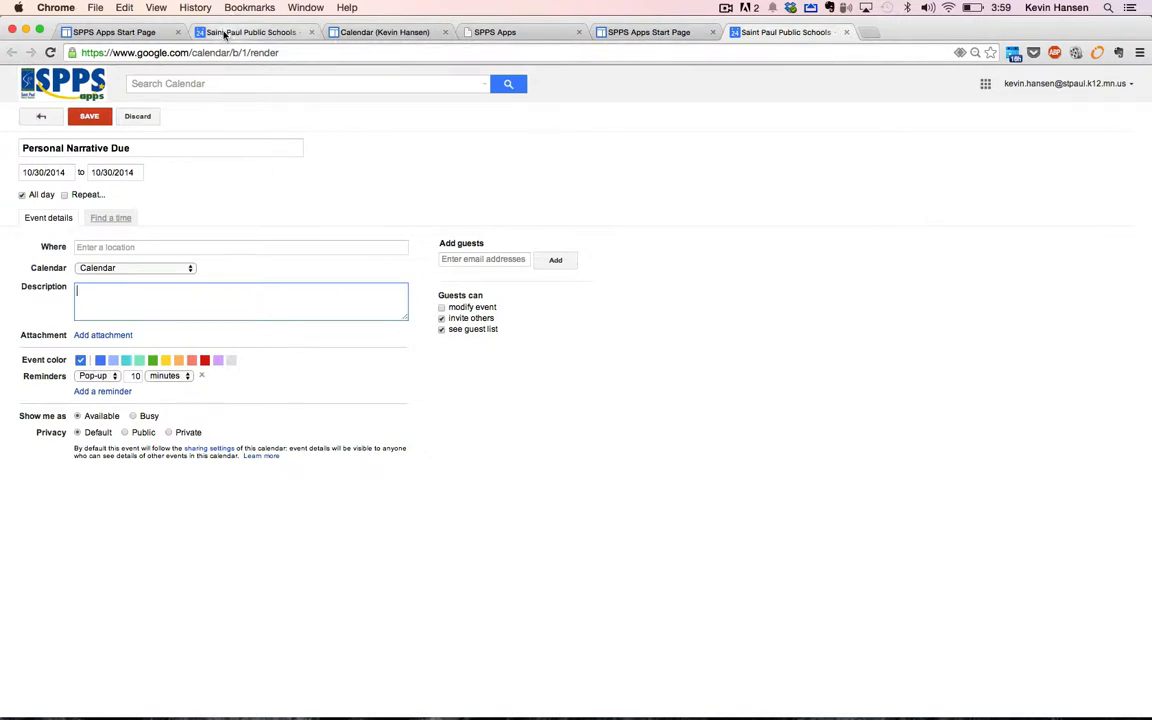
left_click(362, 33)
scroll(437, 294, "up", 4)
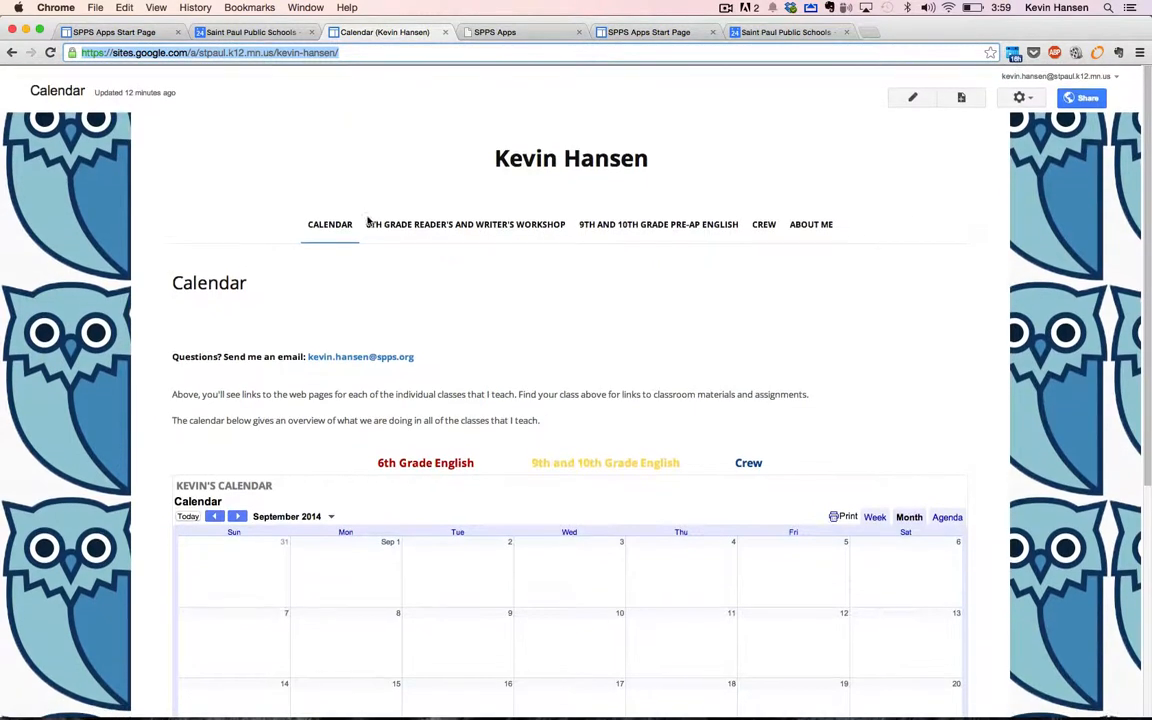
left_click(483, 226)
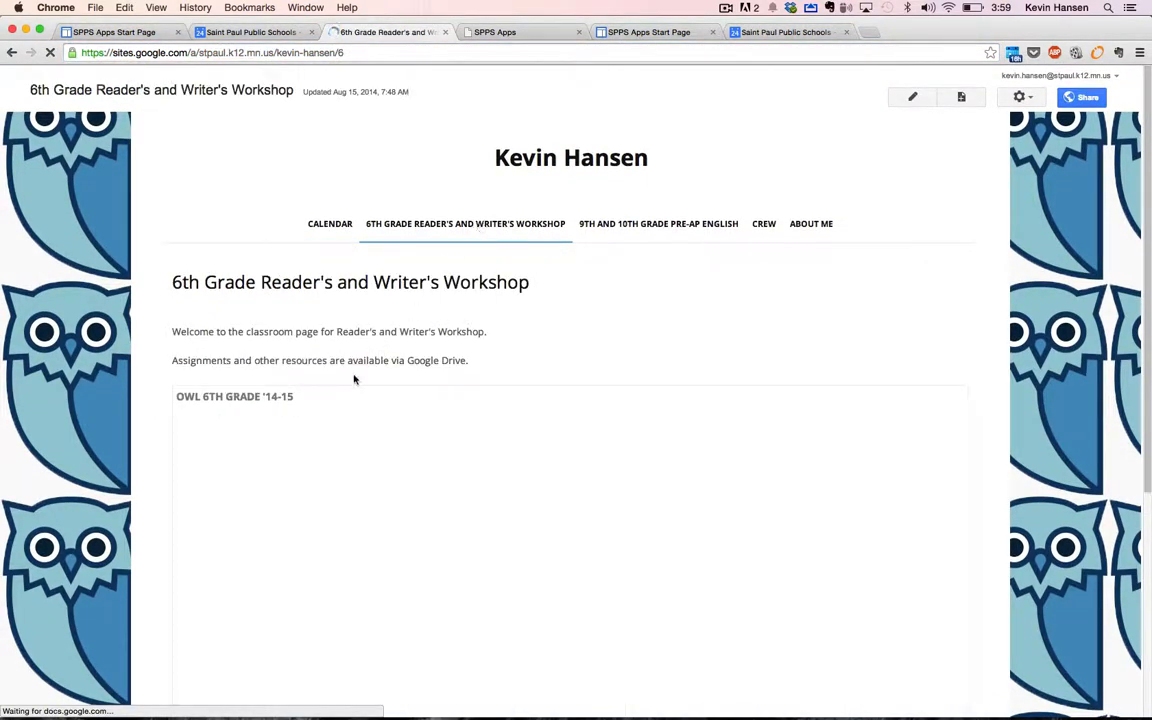
scroll(303, 442, "down", 2)
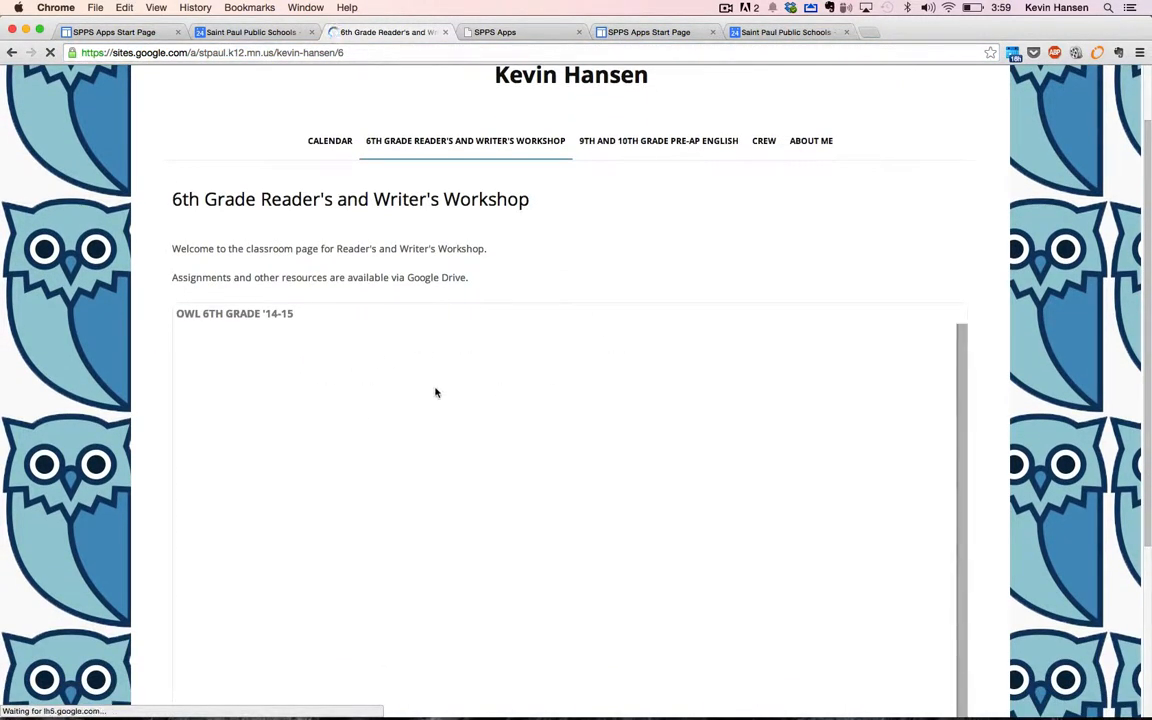
scroll(350, 330, "down", 2)
left_click(244, 271)
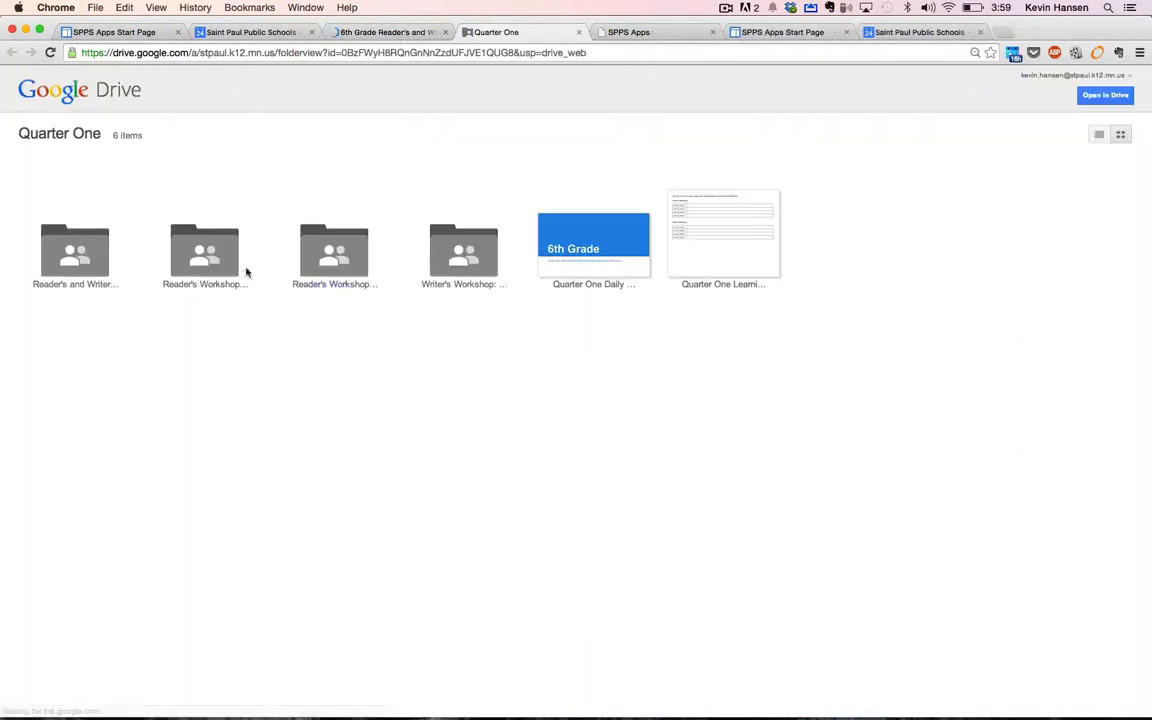
Open the Personal Museum Narrative document in the Writer's Workshop: Personal Narrative Museum folder and copy the page's web address
double_click(478, 250)
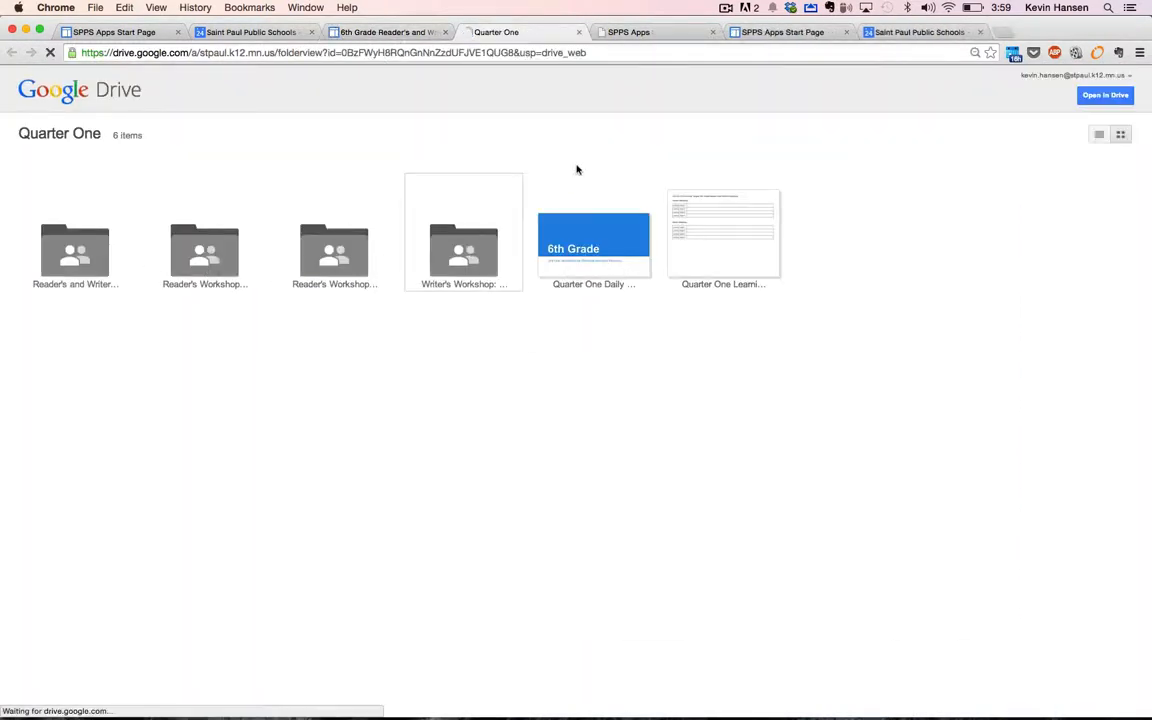
right_click(51, 219)
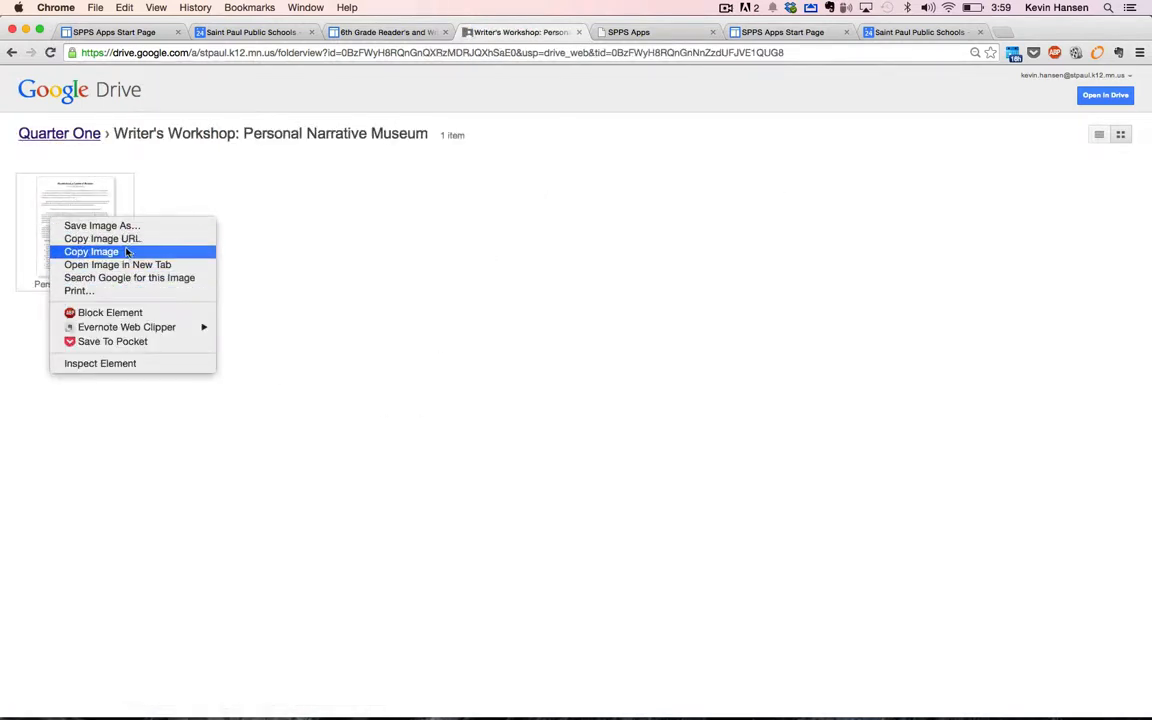
left_click(40, 226)
left_click(79, 222)
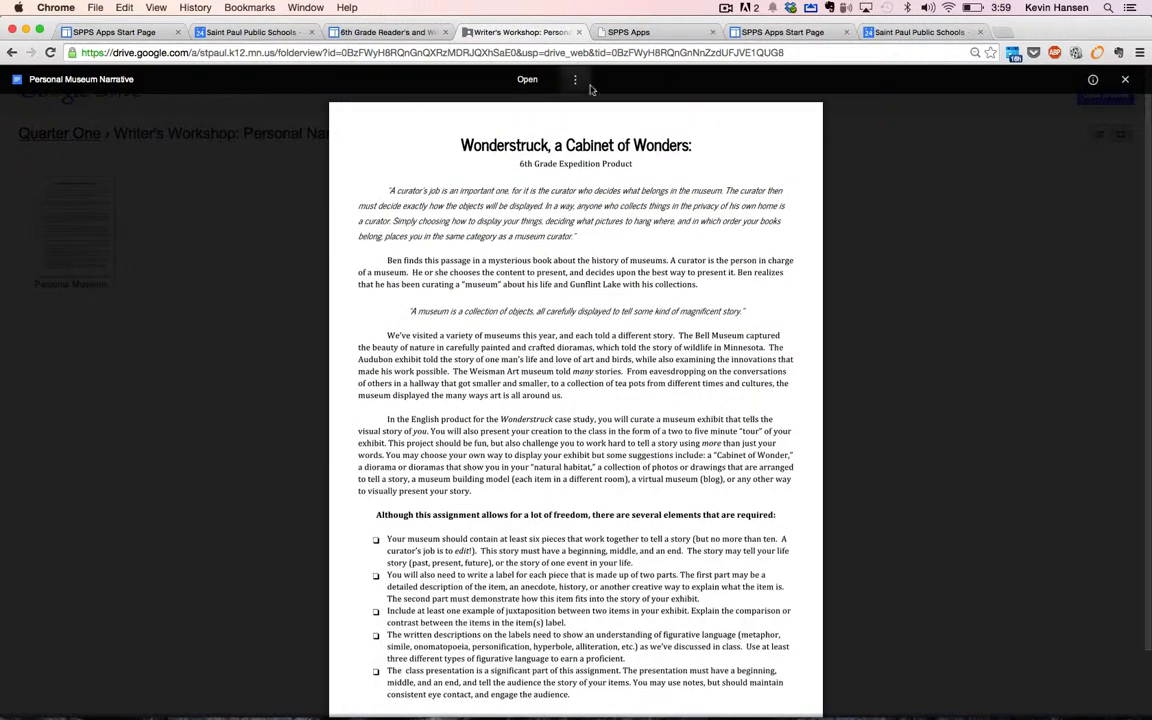
left_click(548, 53)
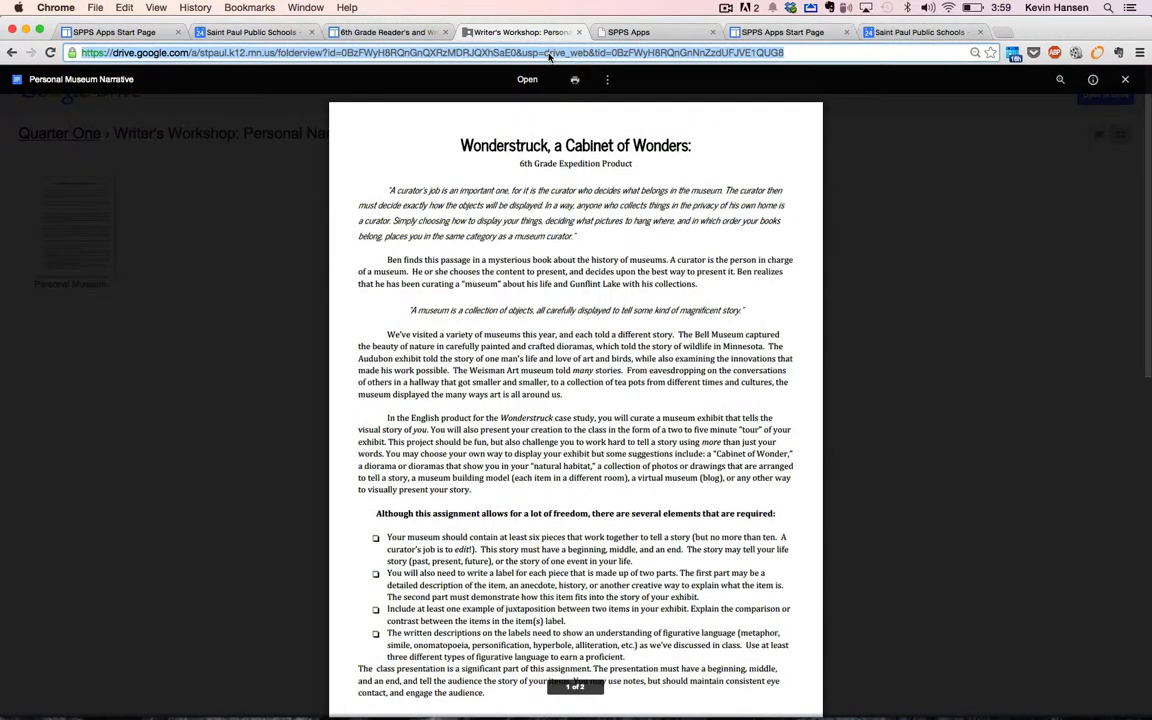
Paste the copied link into the calendar event's description, retitle the event "Personal Narrative Due Today", and save it
left_click(906, 32)
left_click(375, 315)
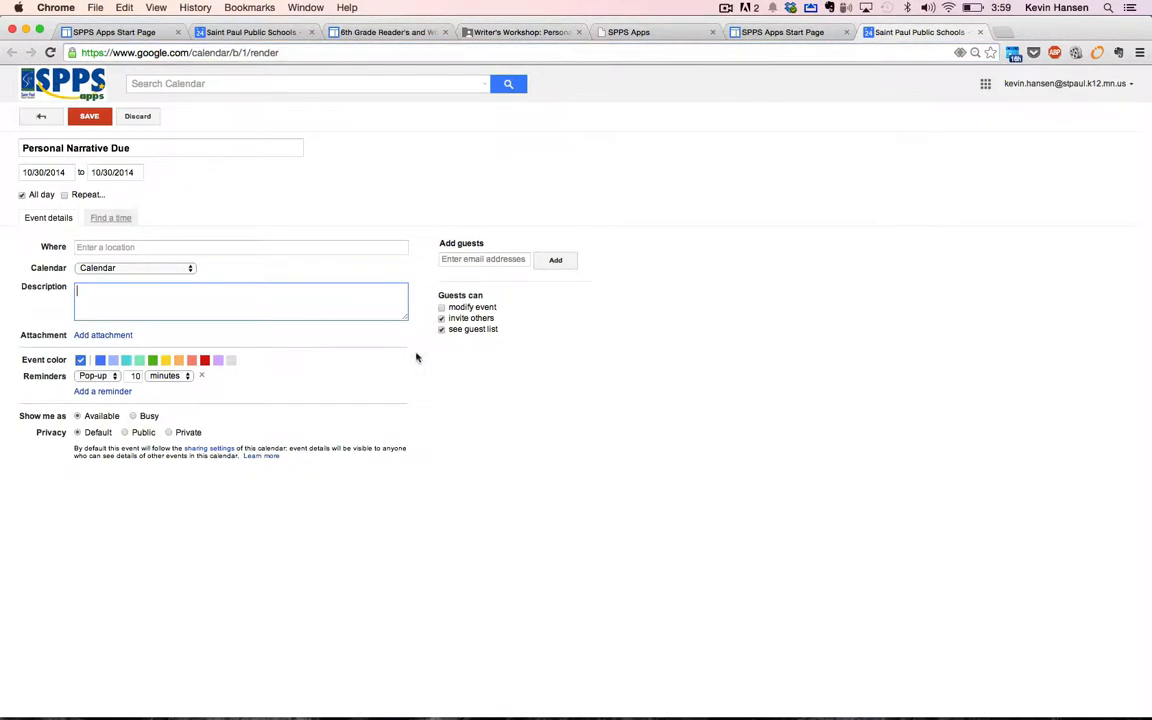
key("ctrl+v")
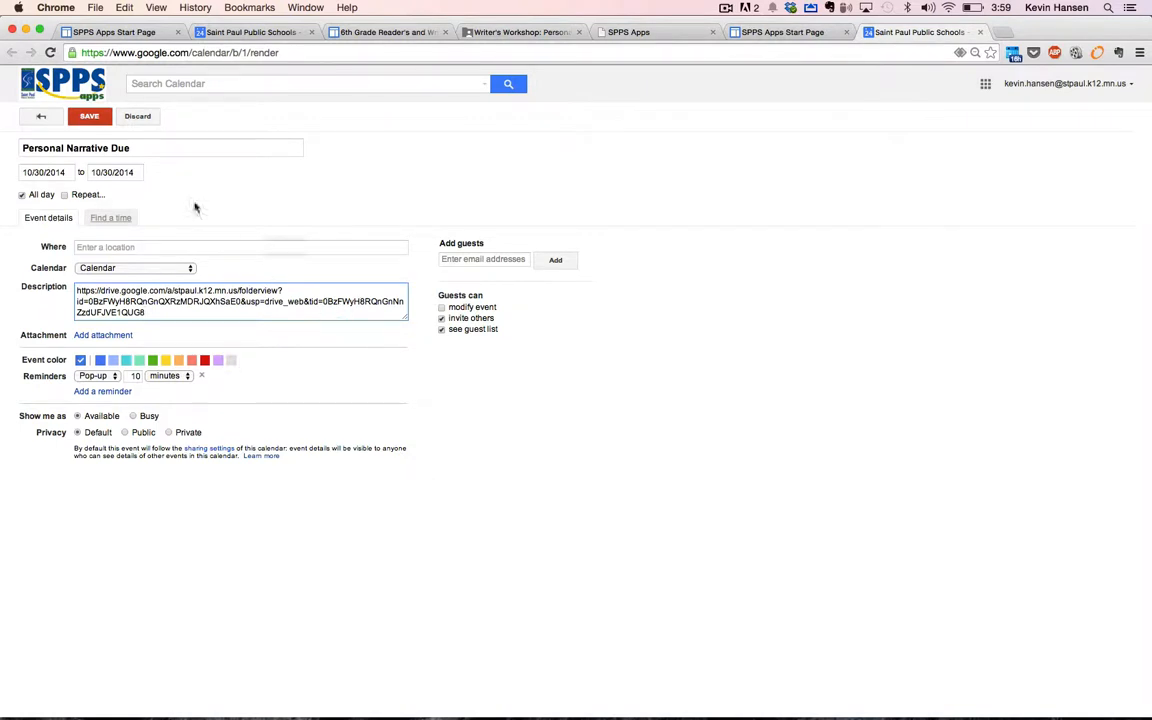
left_click(174, 145)
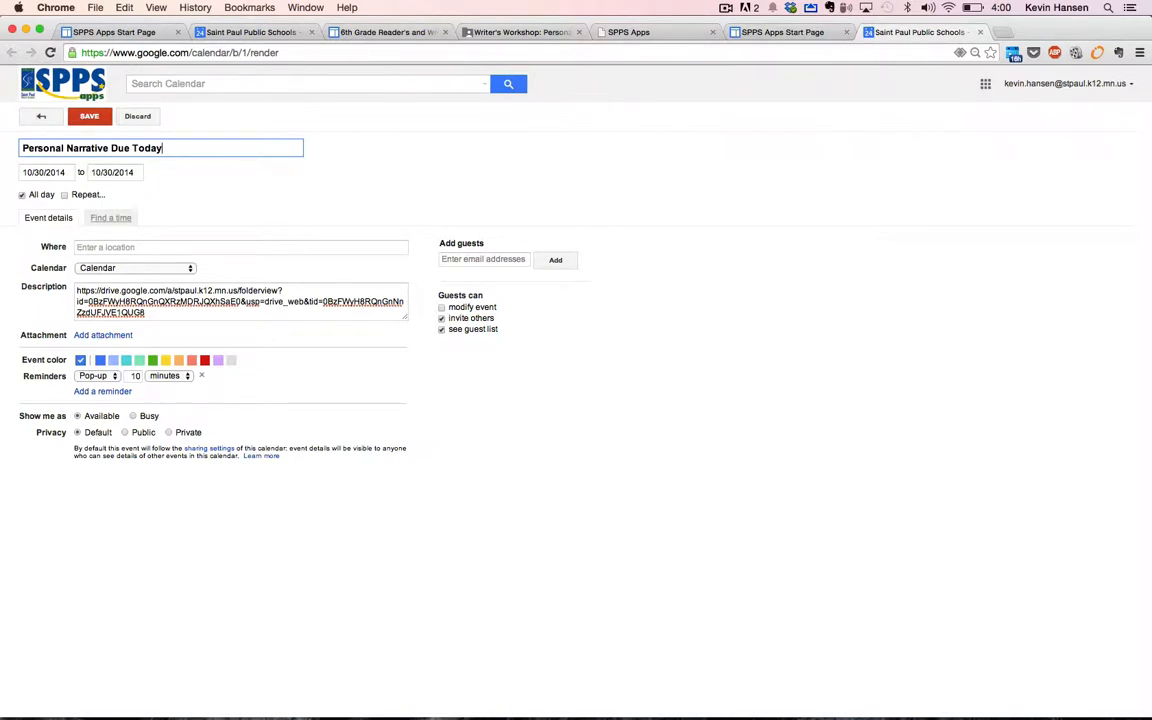
left_click(90, 119)
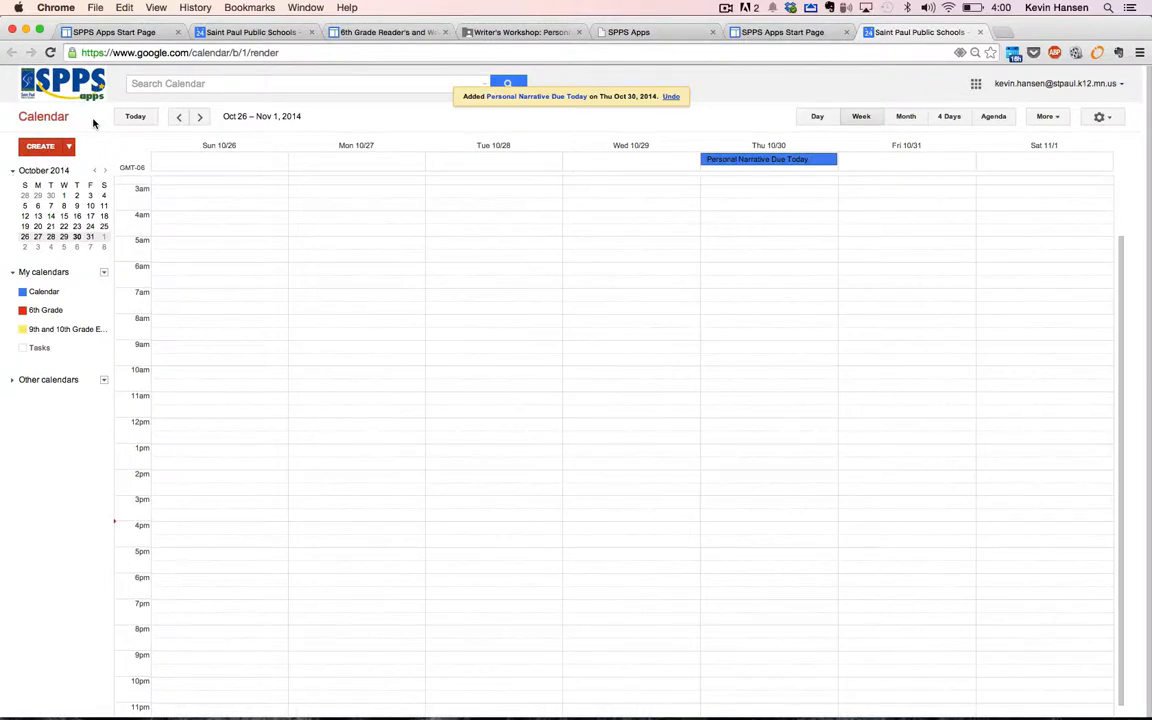
Move the "Personal Narrative Due Today" event to the 6th Grade calendar and save the change
left_click(787, 162)
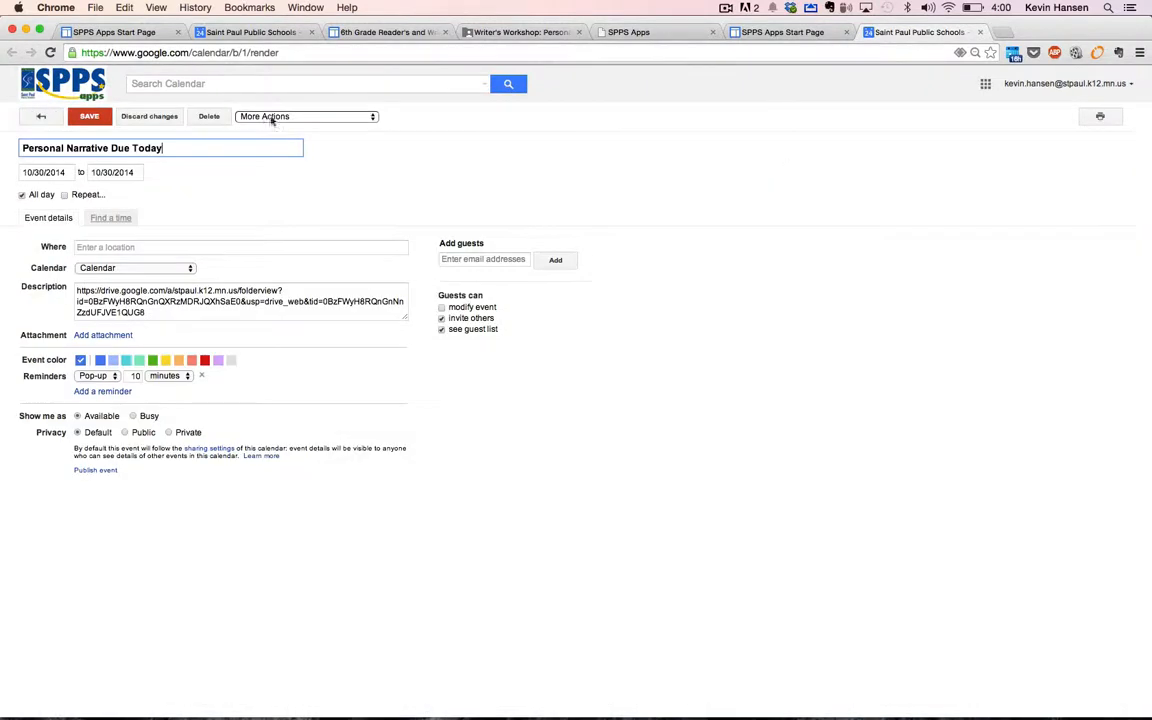
left_click(89, 114)
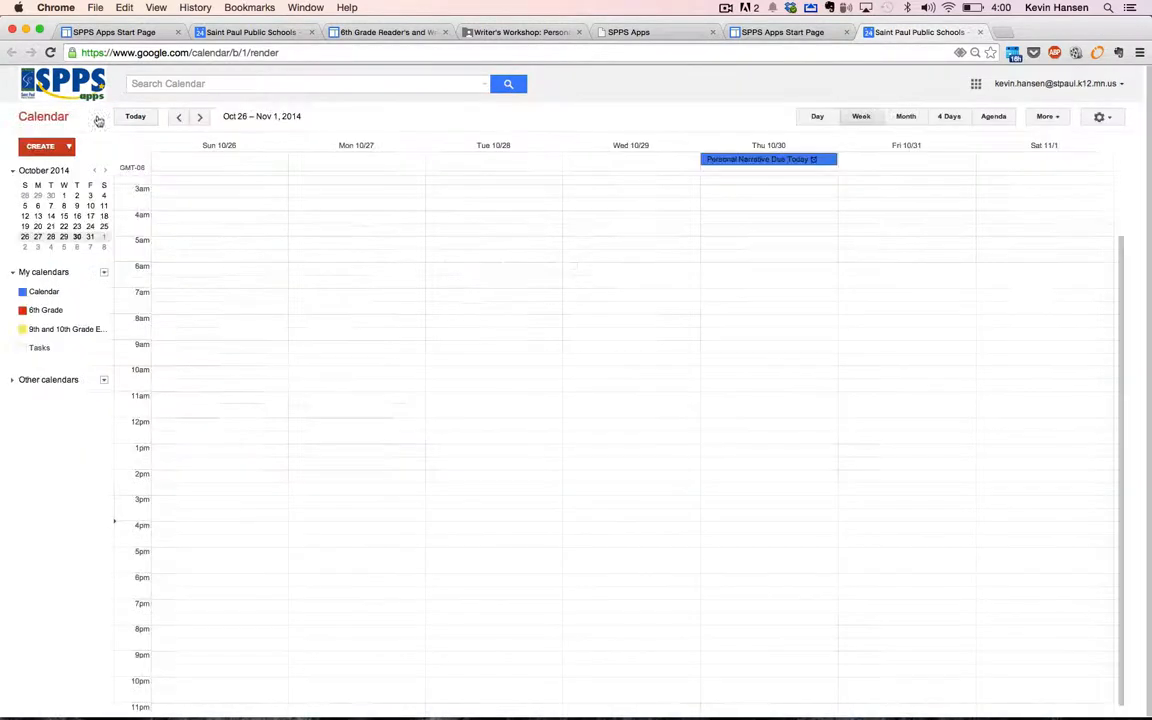
left_click(808, 163)
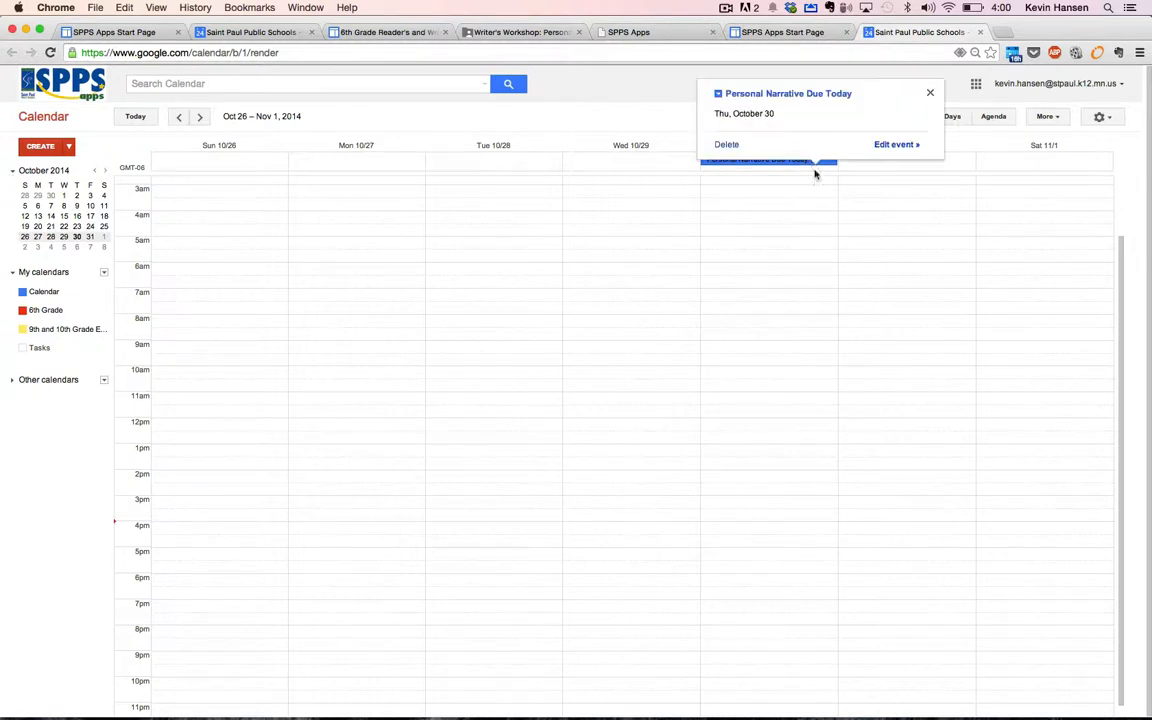
left_click(889, 146)
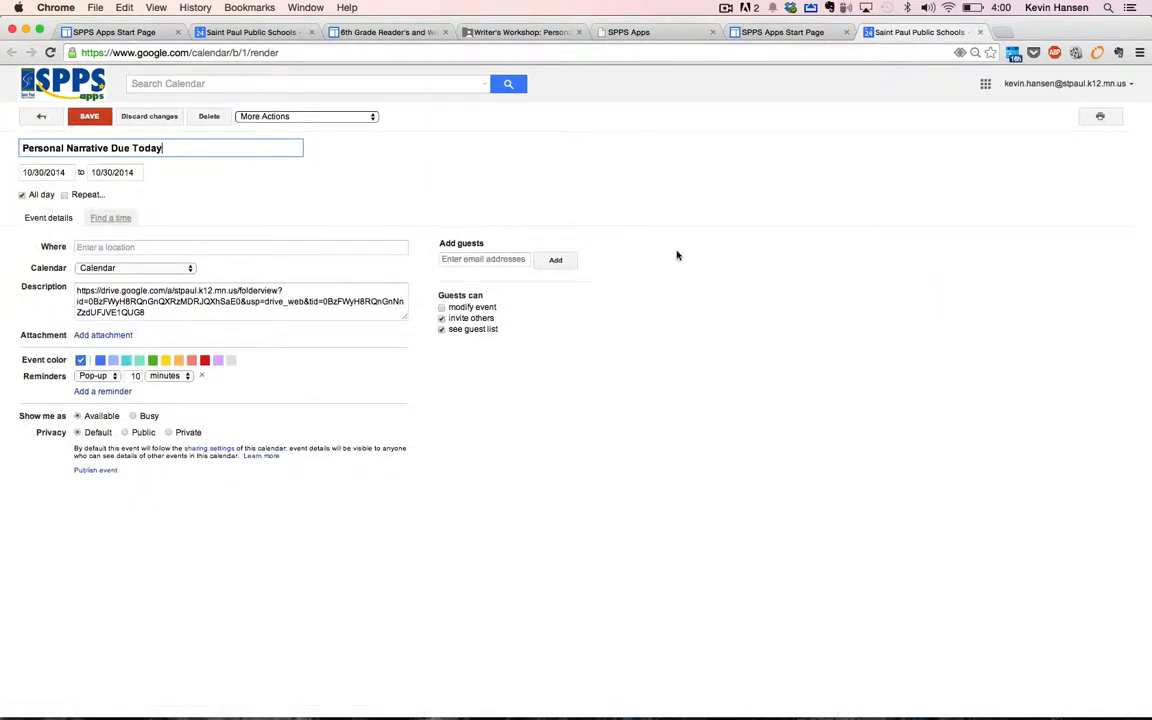
left_click(187, 268)
left_click(181, 280)
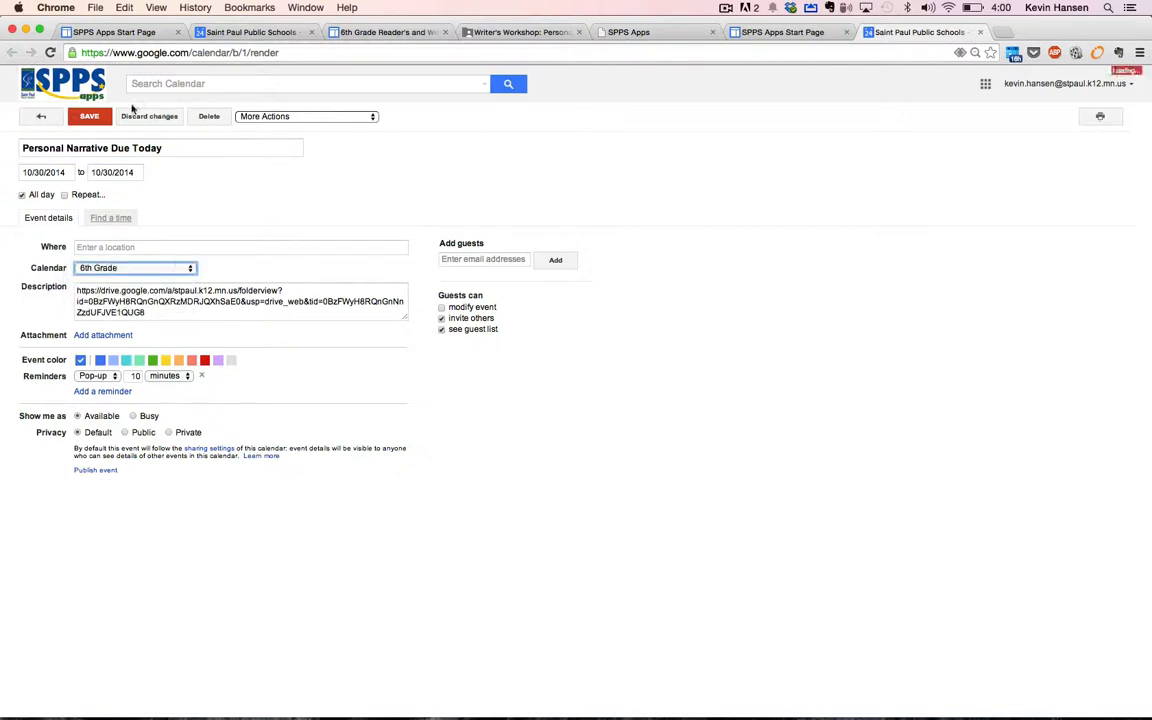
left_click(89, 116)
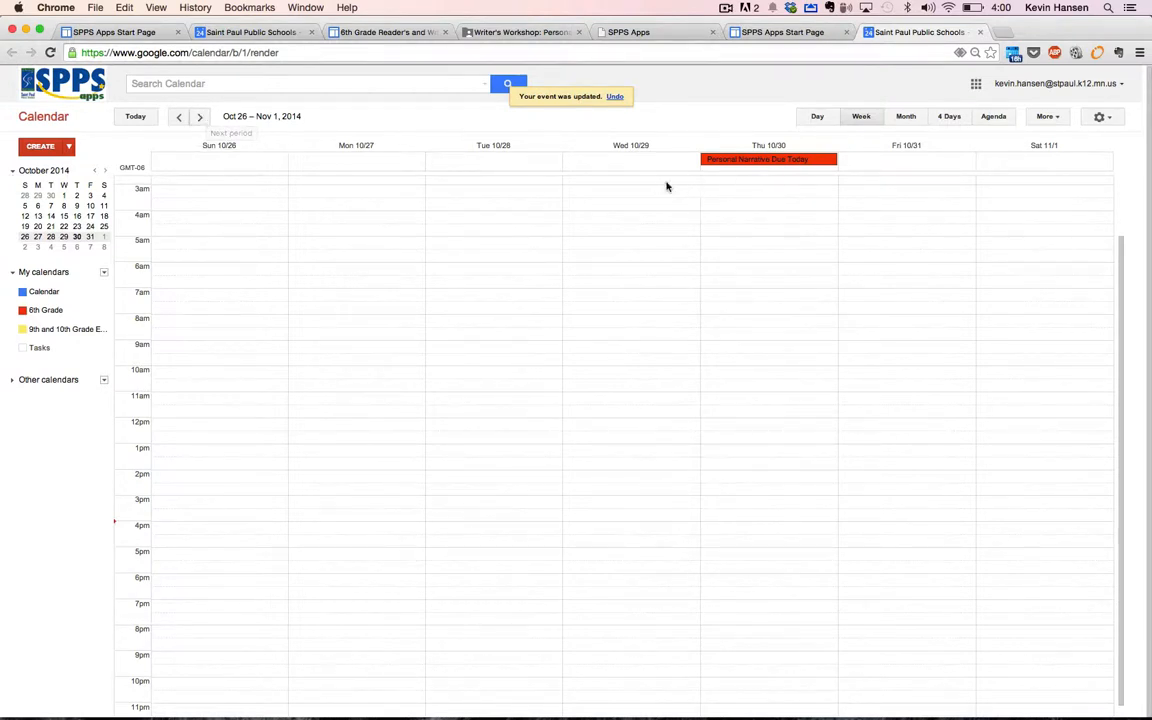
Create an all-day "Personal Narrative Feedback Given" event on Thursday, November 13, 2014, in the 6th Grade calendar
left_click(106, 171)
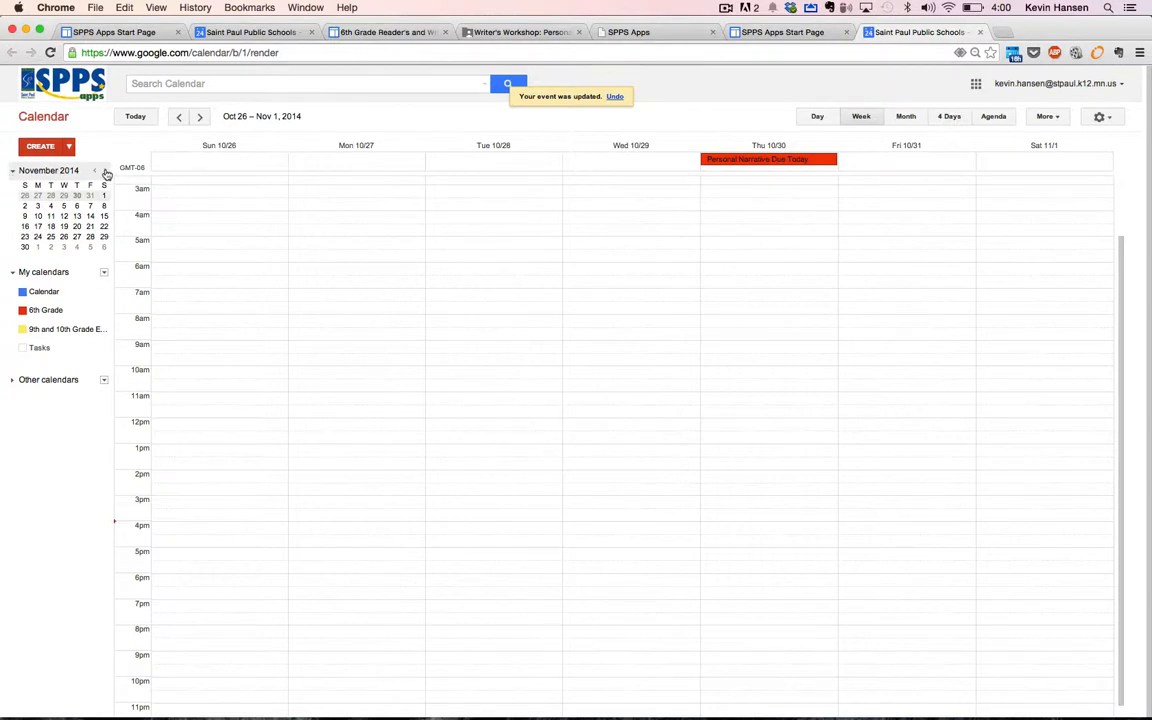
left_click(77, 217)
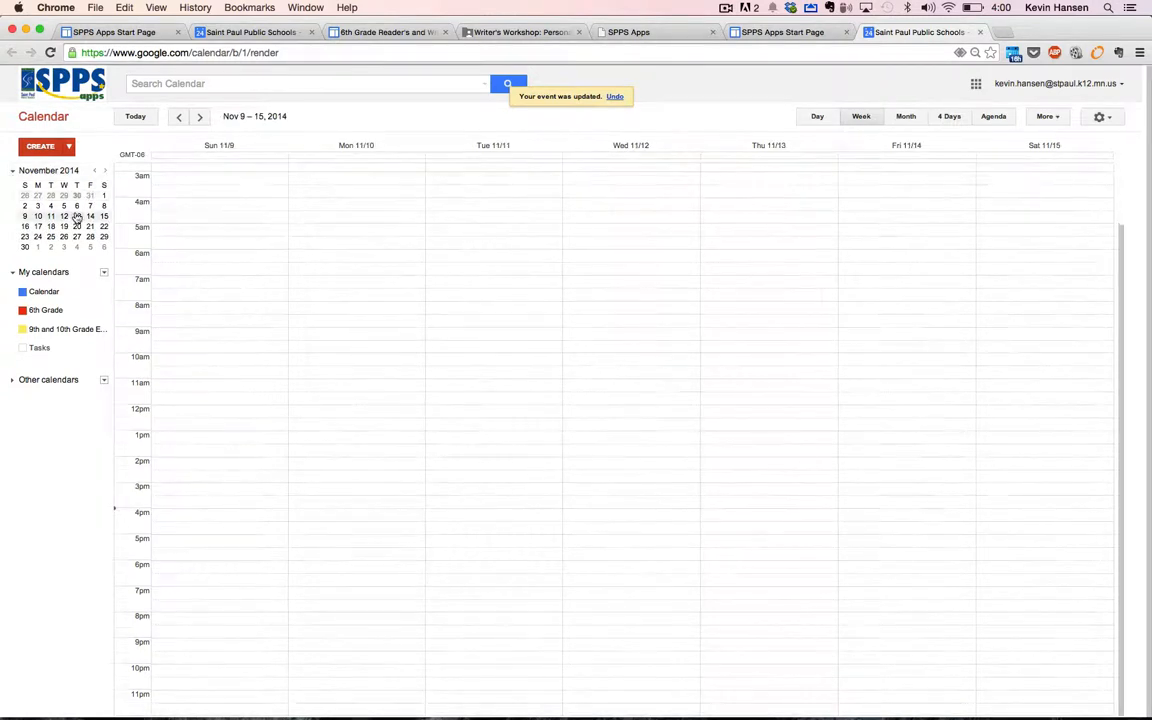
left_click(777, 159)
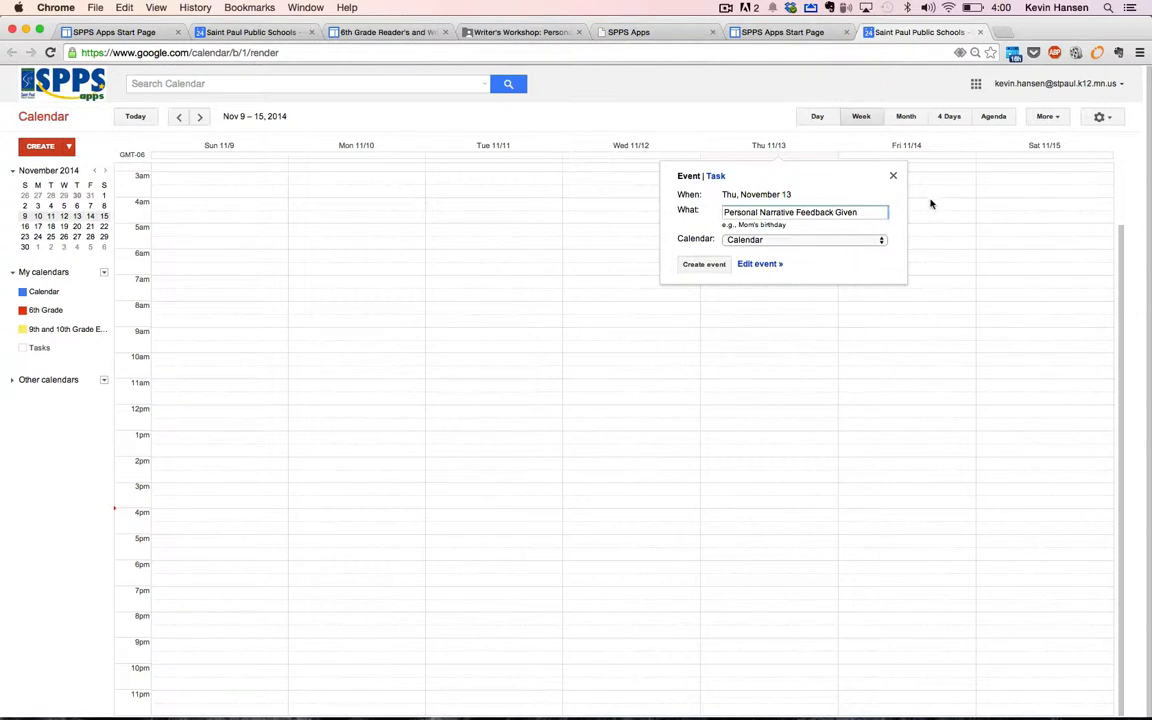
left_click_drag(797, 215, 835, 215)
left_click(790, 241)
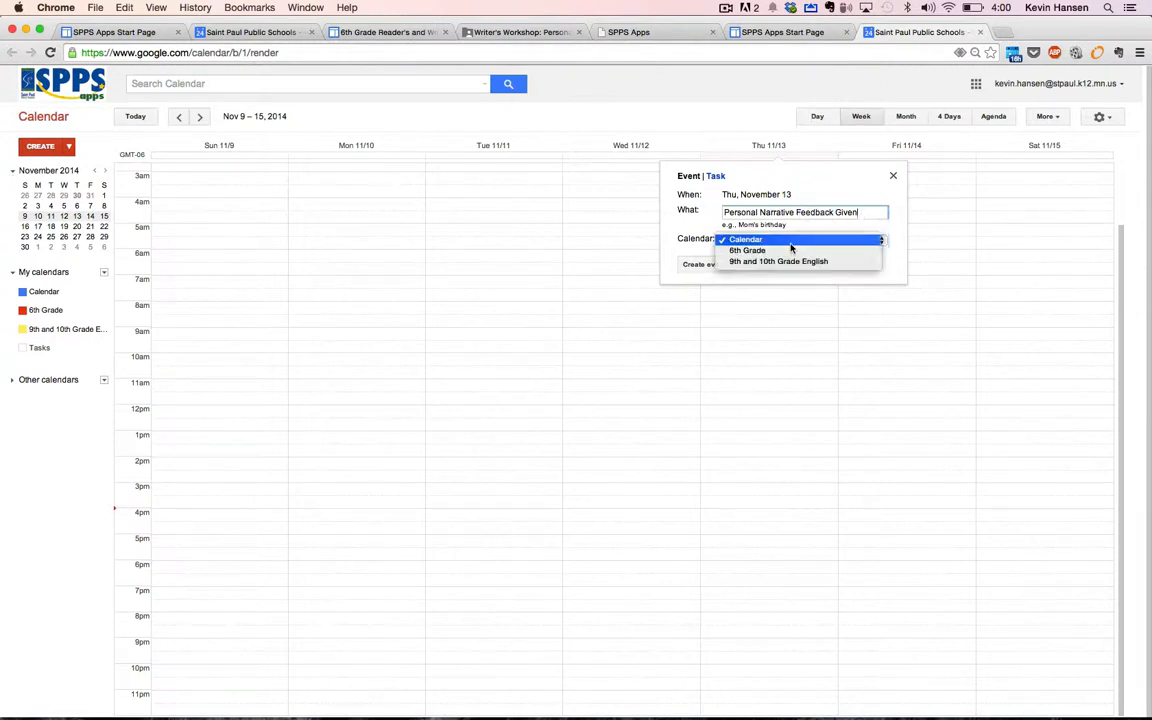
left_click(790, 251)
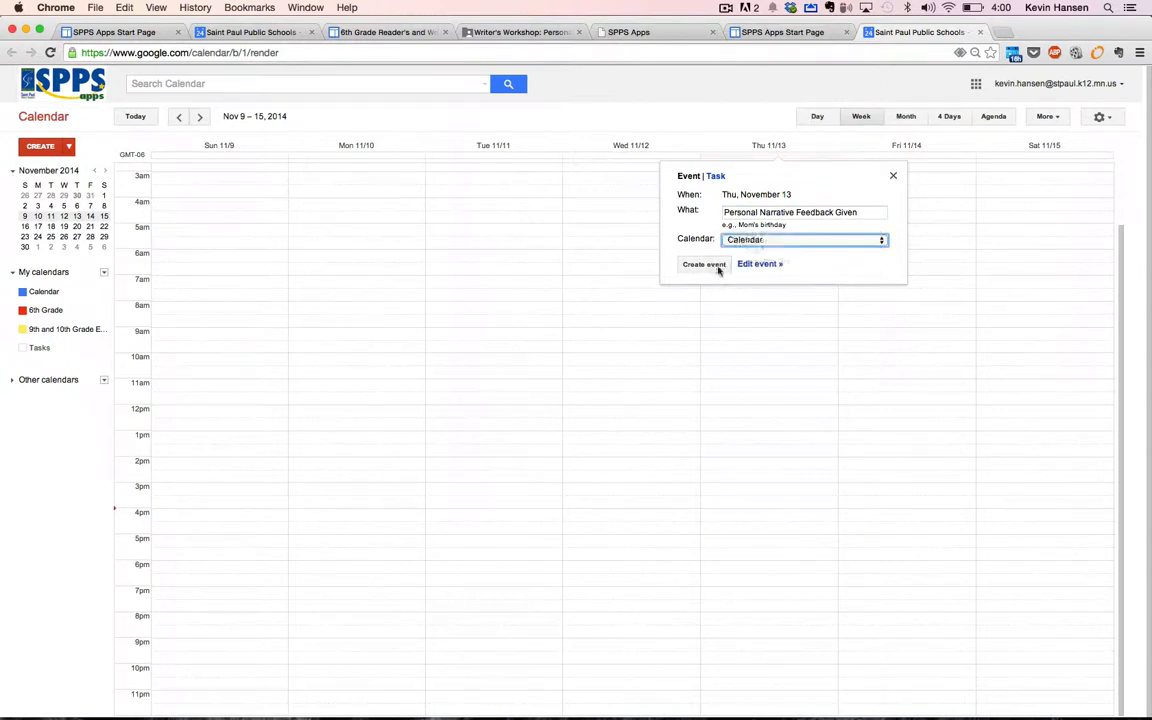
left_click(710, 265)
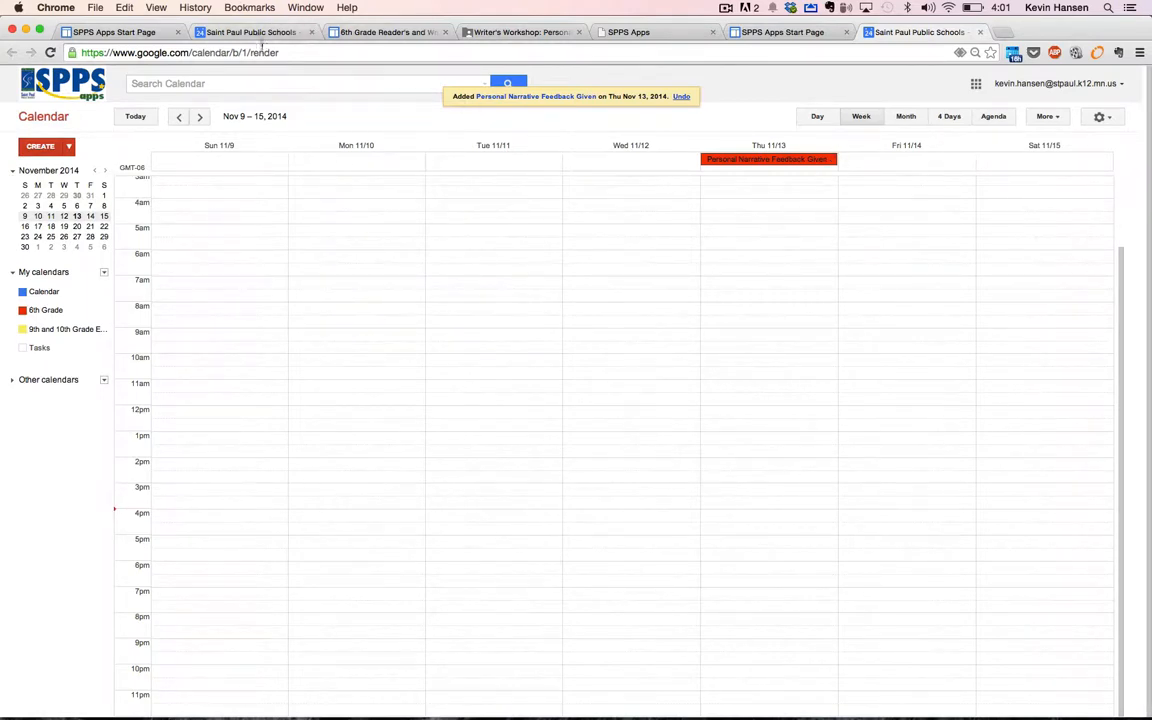
Open the class website's Calendar page for editing and add an empty line below the sentence introducing the calendar
left_click(366, 32)
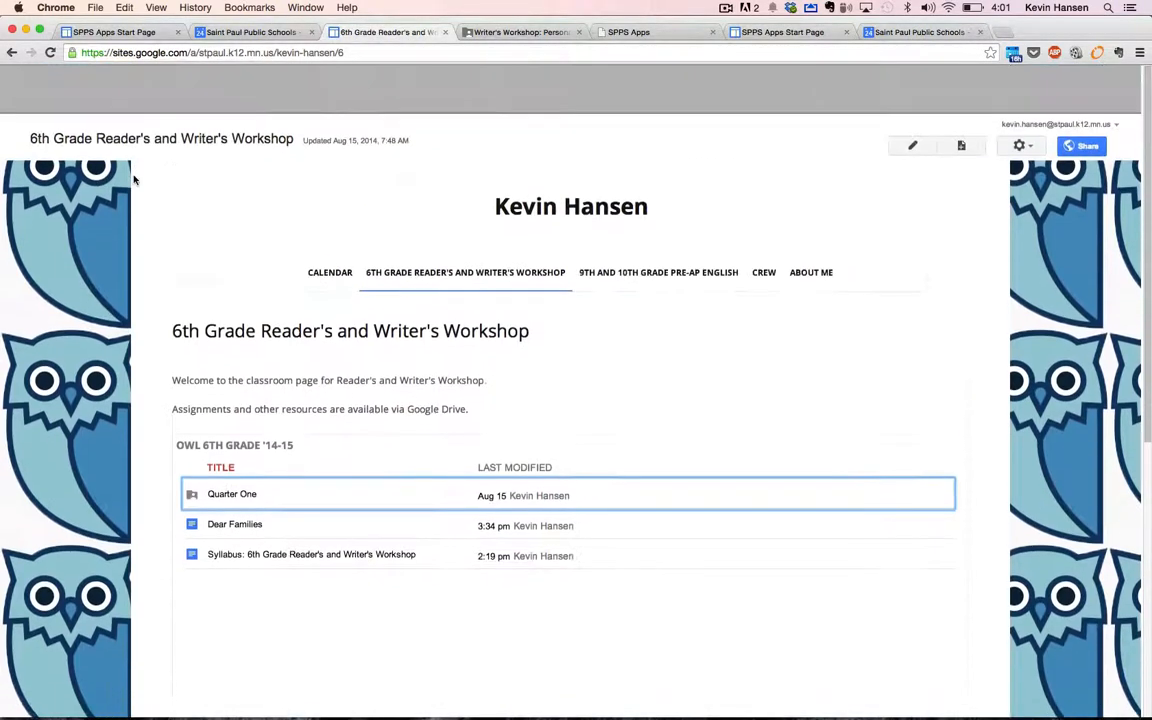
left_click(531, 160)
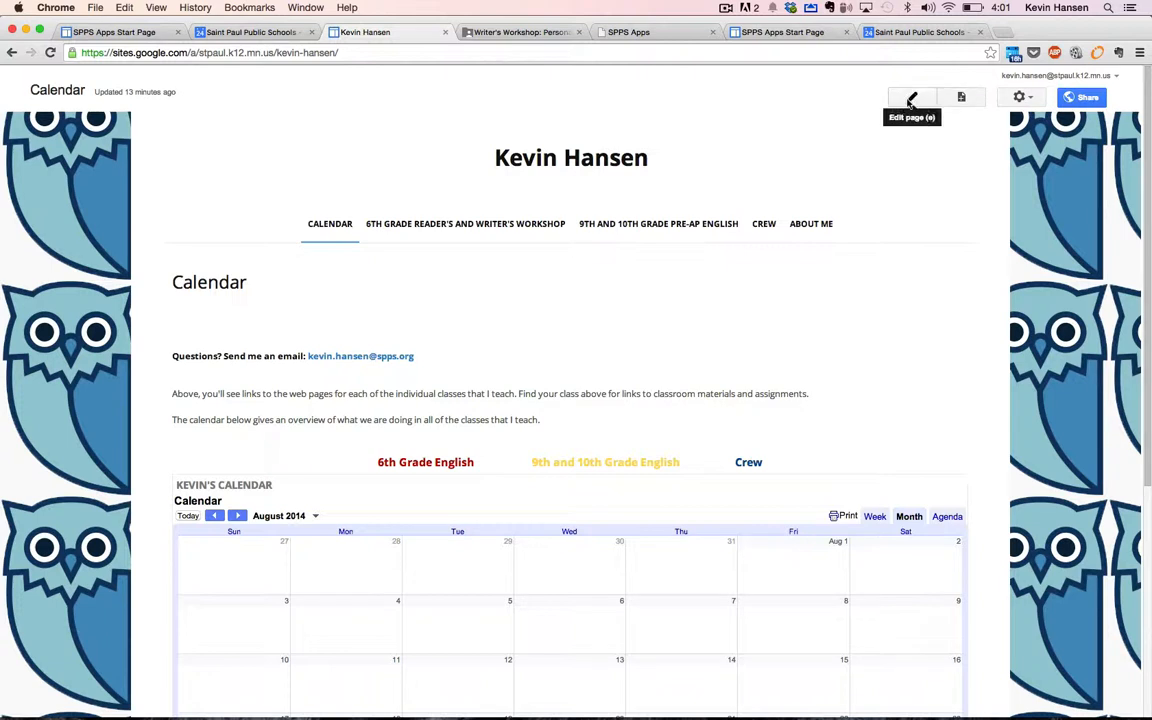
left_click(910, 100)
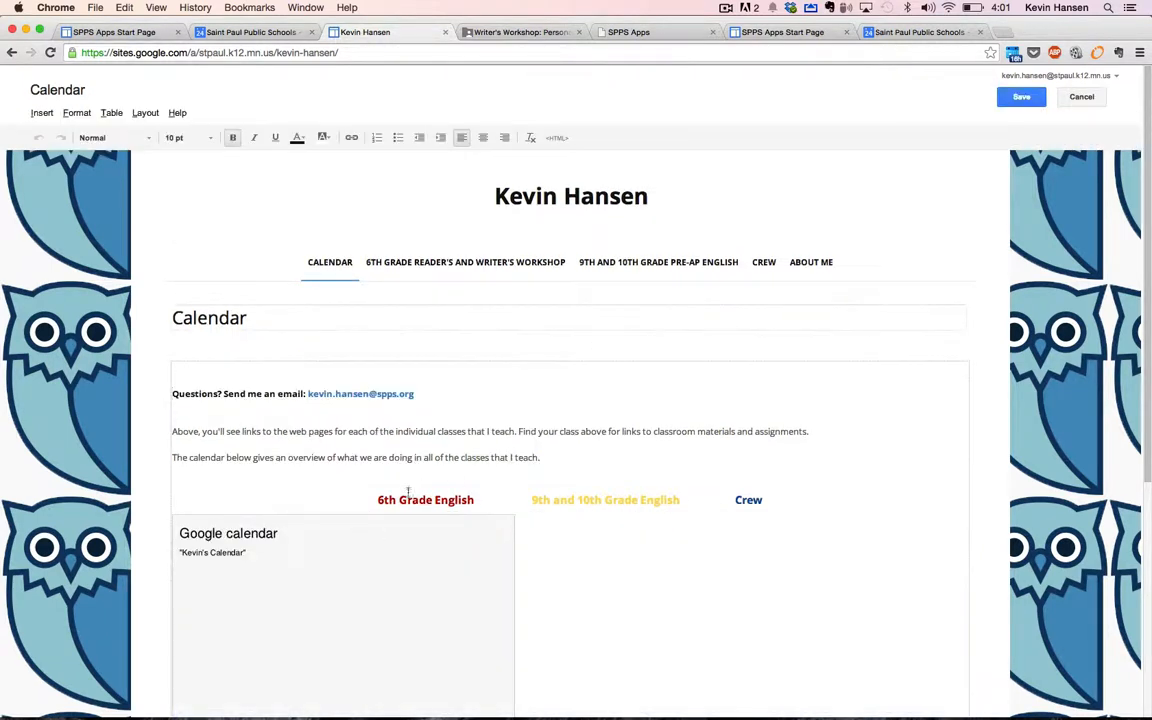
left_click(538, 457)
key("Return")
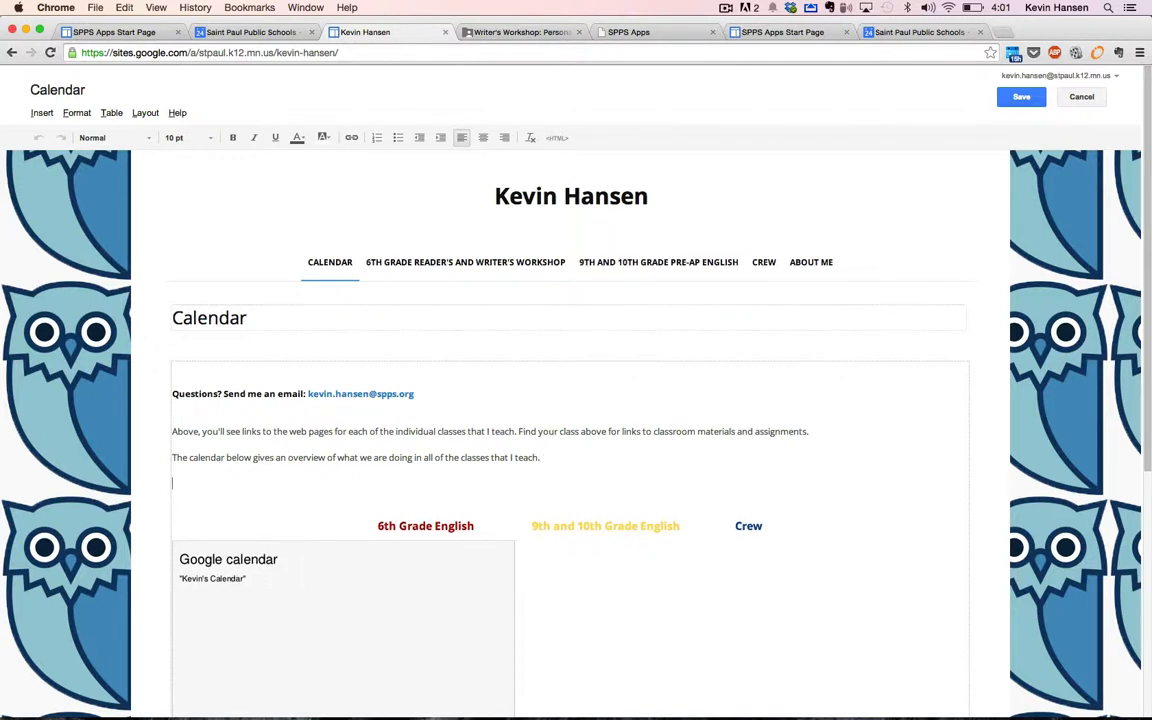
type("<TEACHER NOTE:")
key("shift+Home")
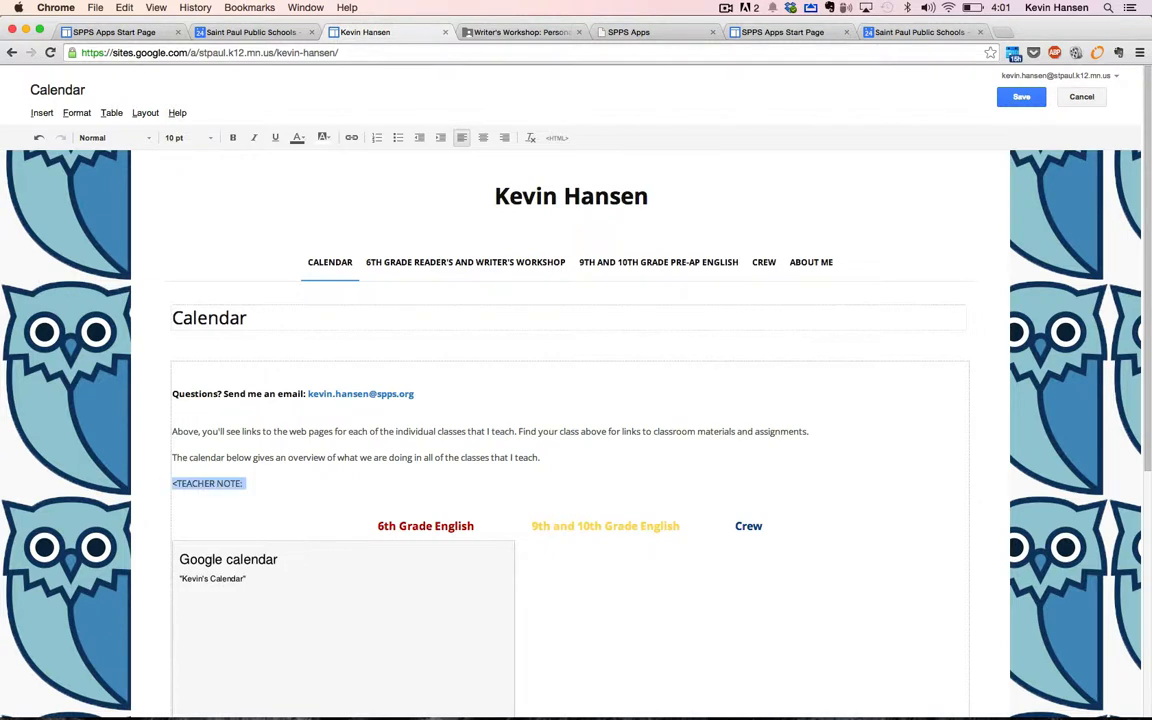
key("BackSpace")
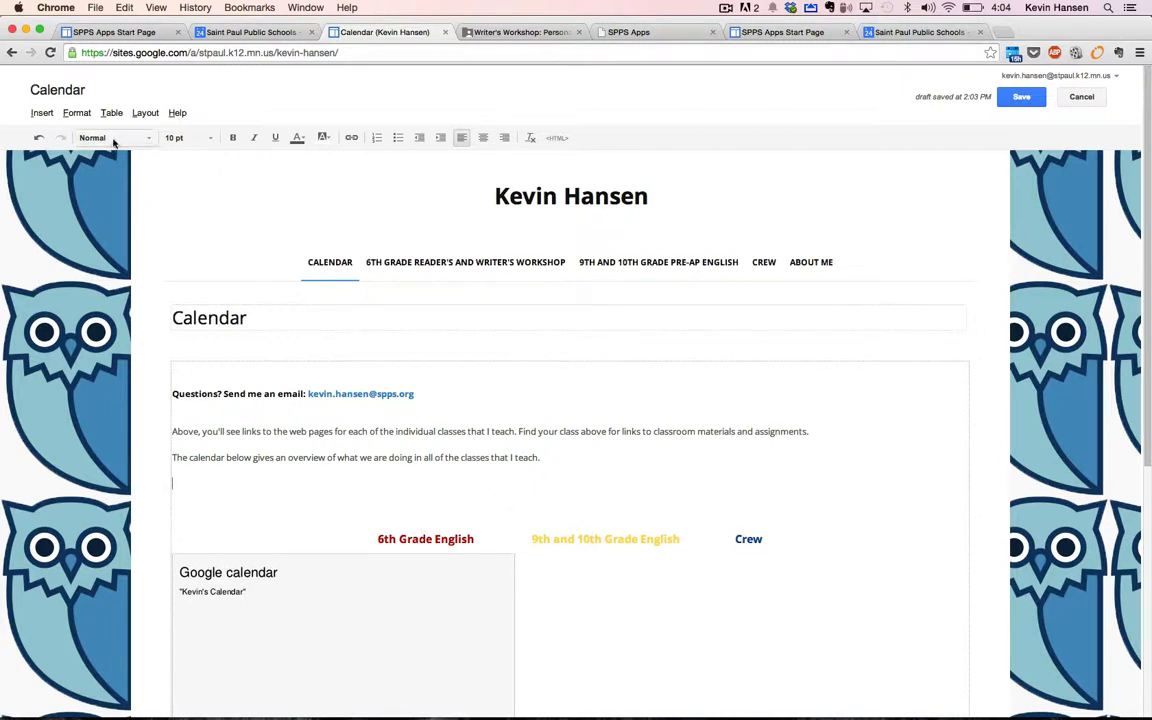
Insert a Google Calendar gadget on the empty line, combining the Calendar, 6th Grade, and 9th and 10th Grade English calendars
left_click(41, 114)
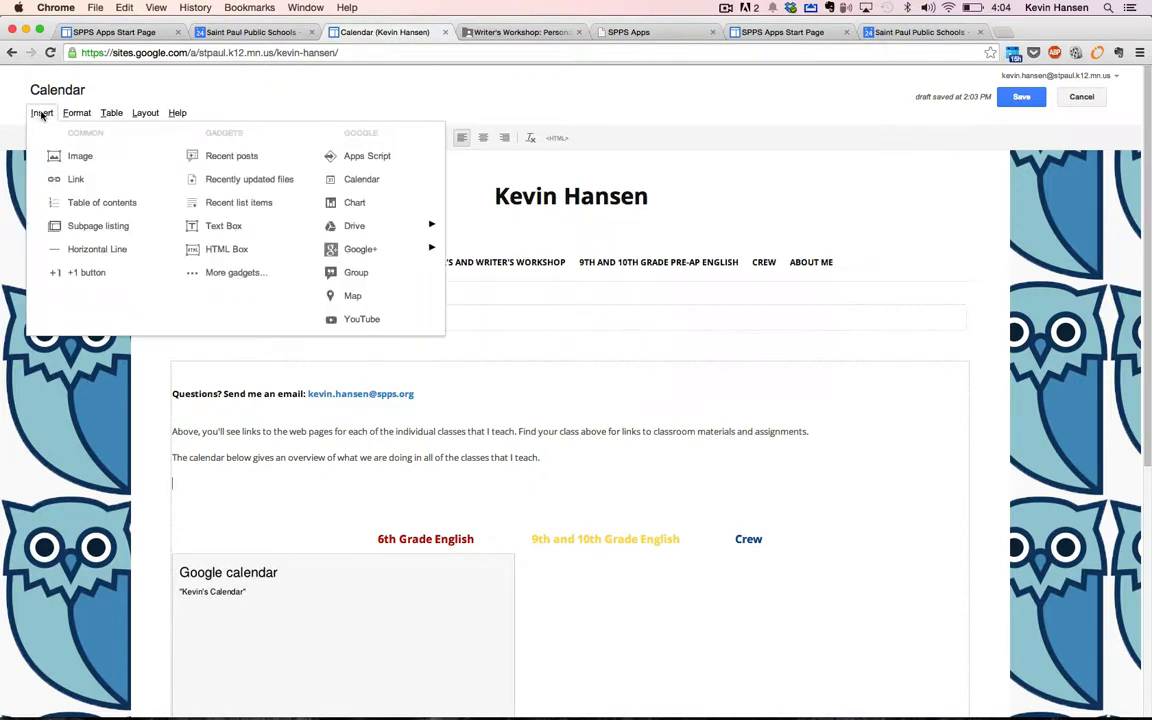
left_click(386, 185)
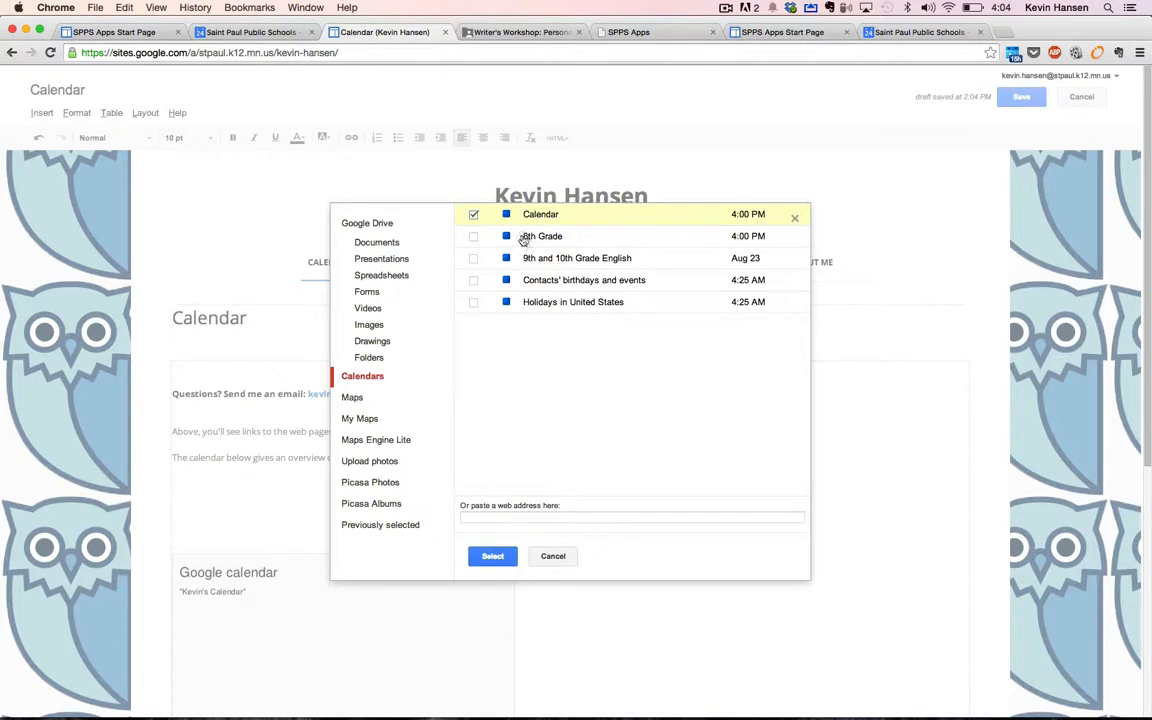
left_click(491, 557)
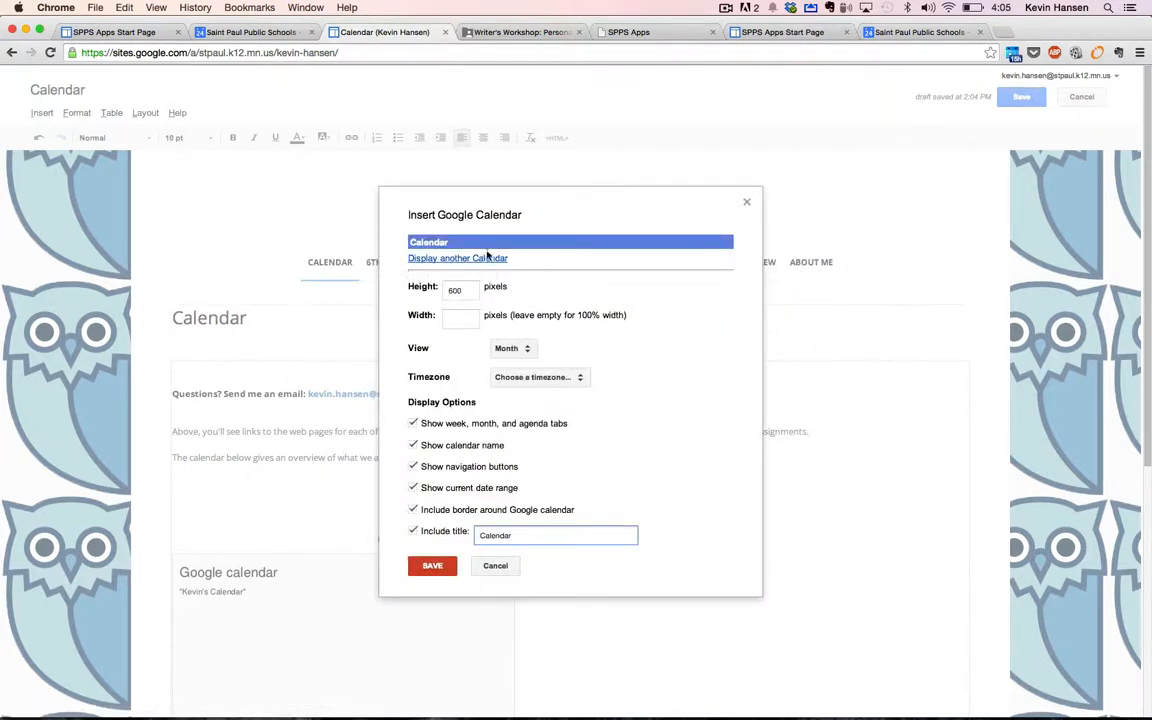
left_click(487, 258)
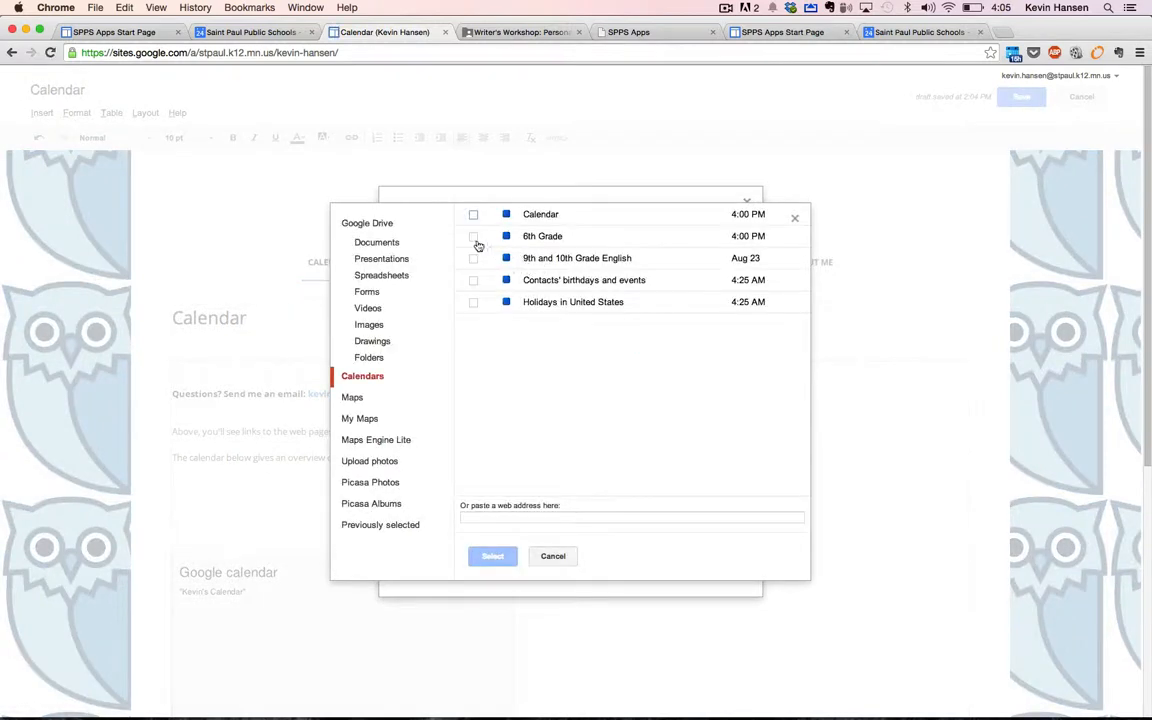
left_click(474, 237)
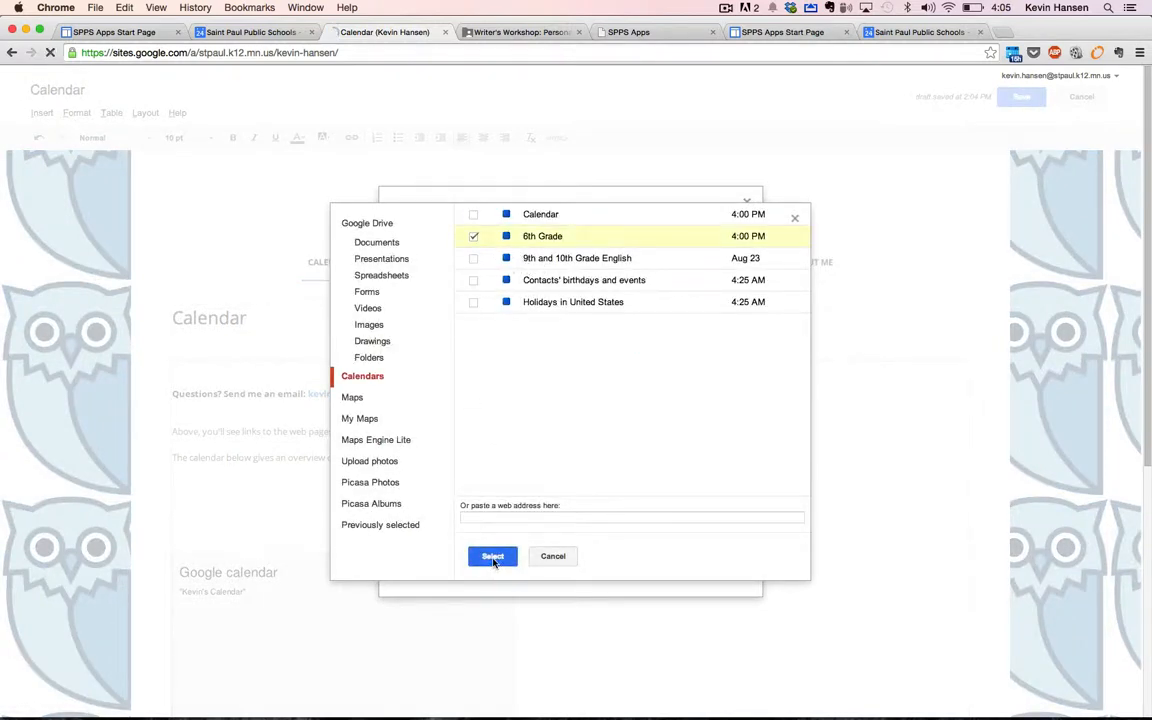
left_click(479, 555)
left_click(415, 267)
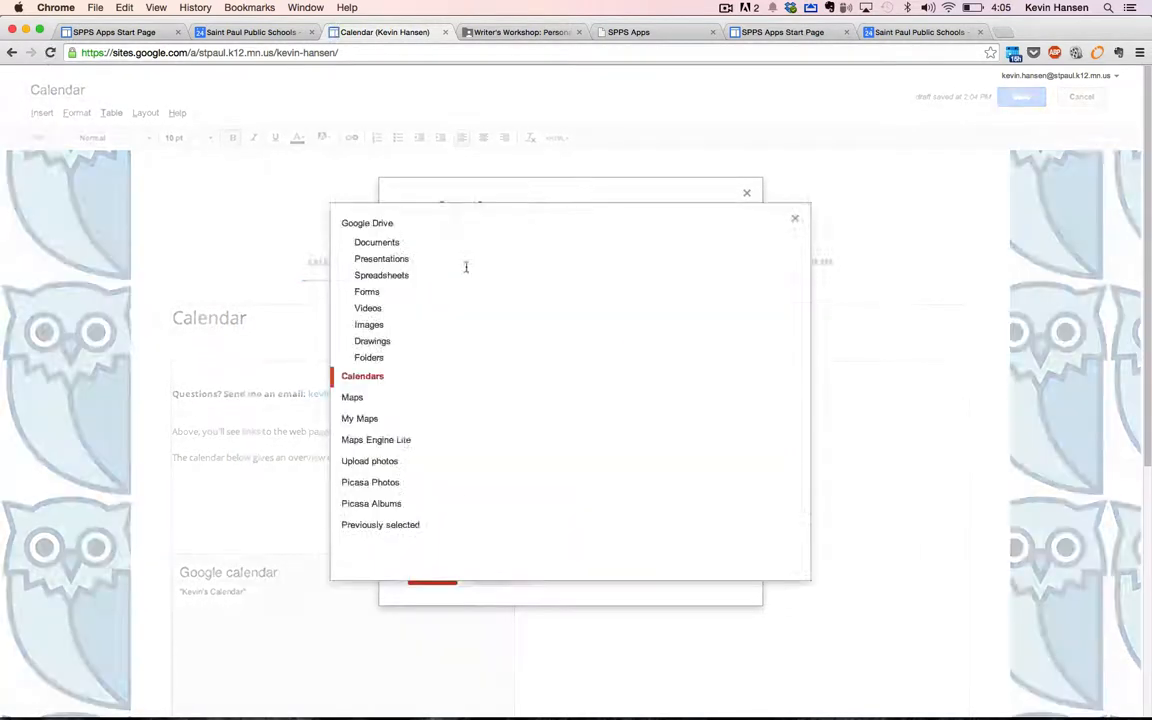
left_click(474, 258)
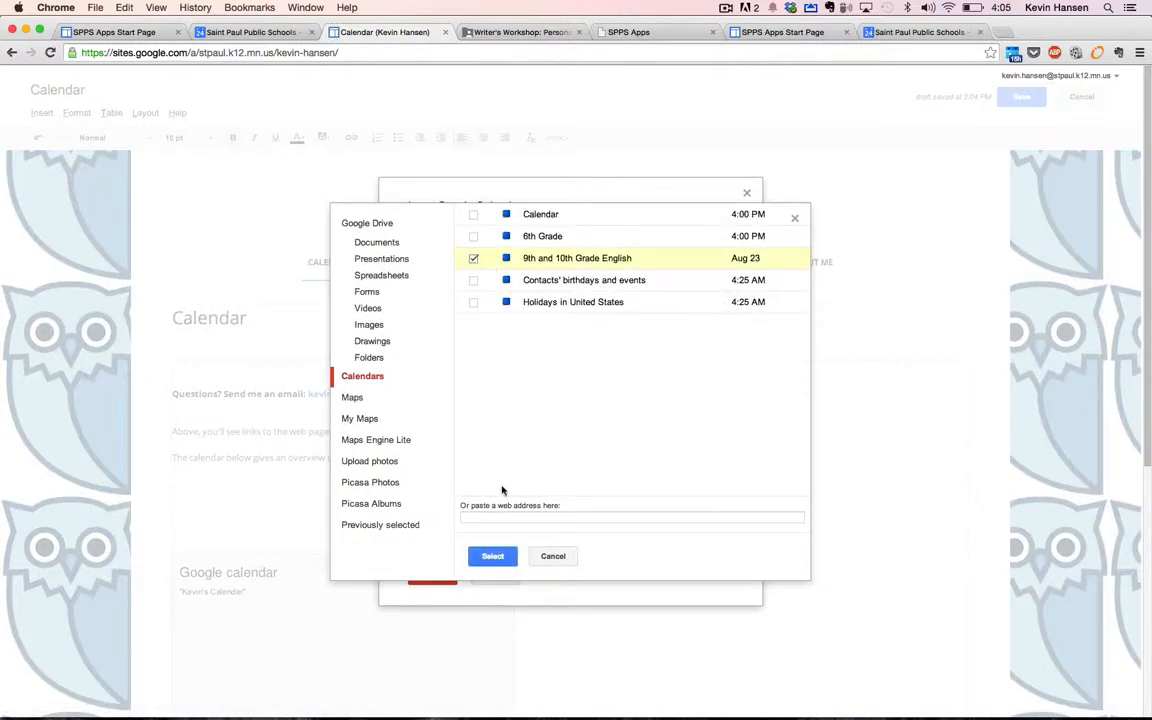
left_click(499, 559)
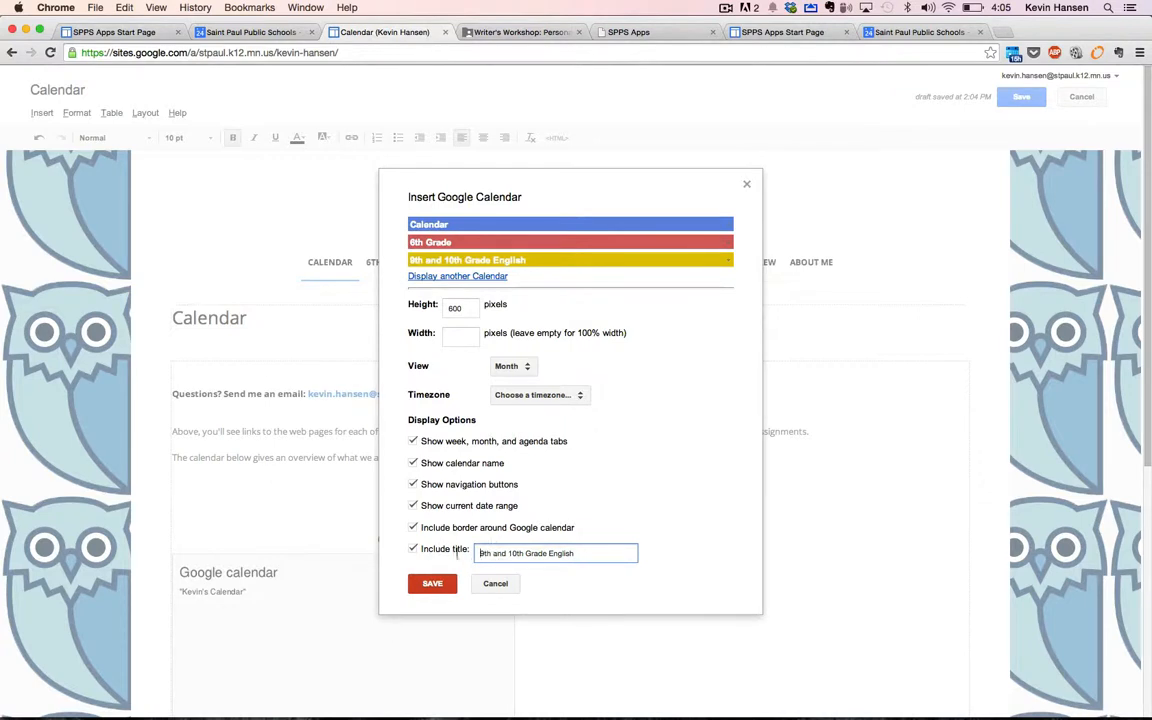
Turn off the gadget's title, replace the title text with "Calendar", and save the calendar gadget's properties
left_click(413, 549)
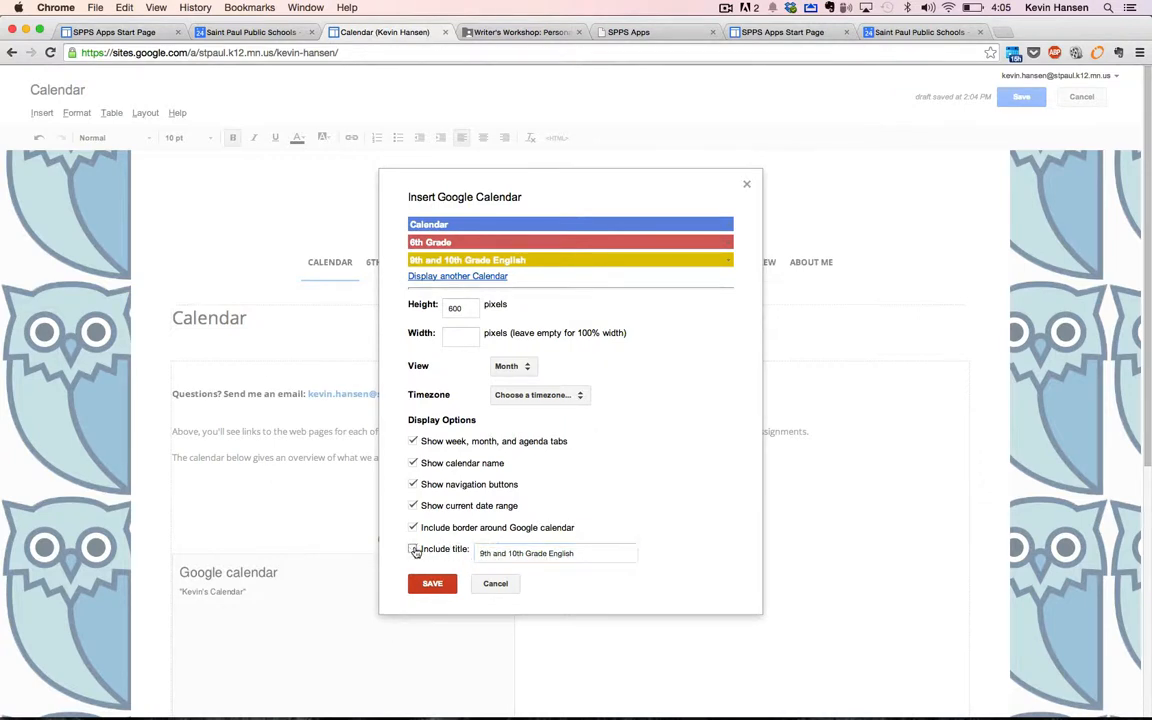
left_click(617, 551)
key("super+a")
type("C")
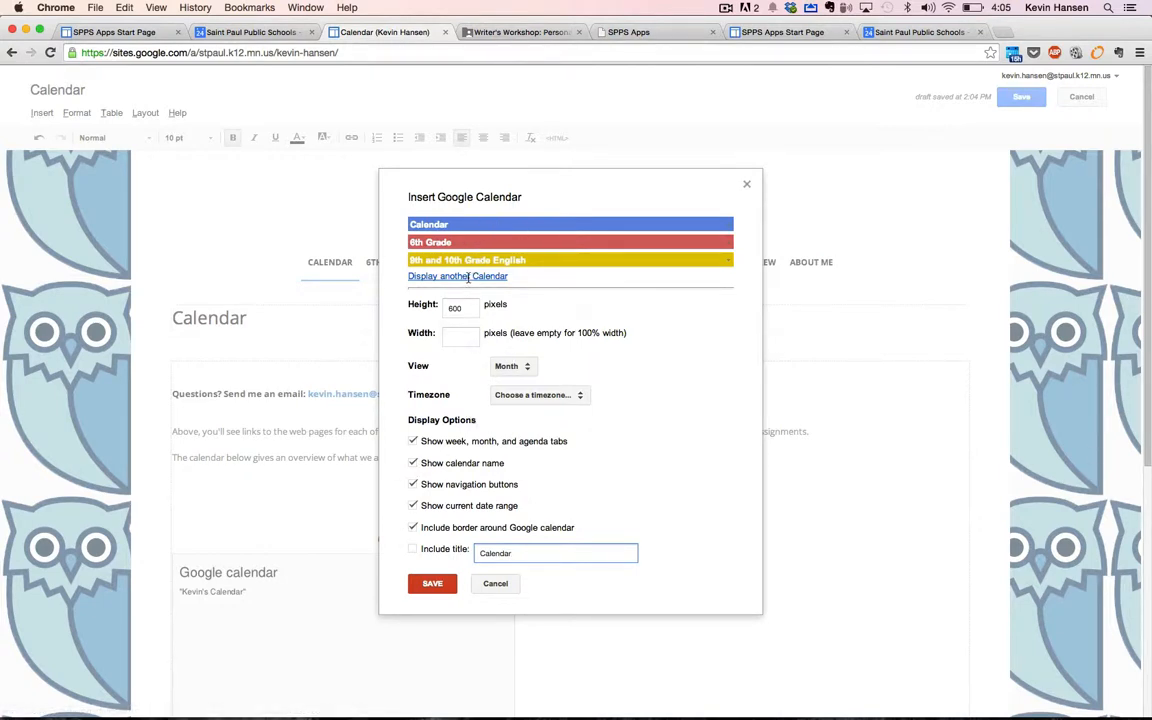
left_click(434, 585)
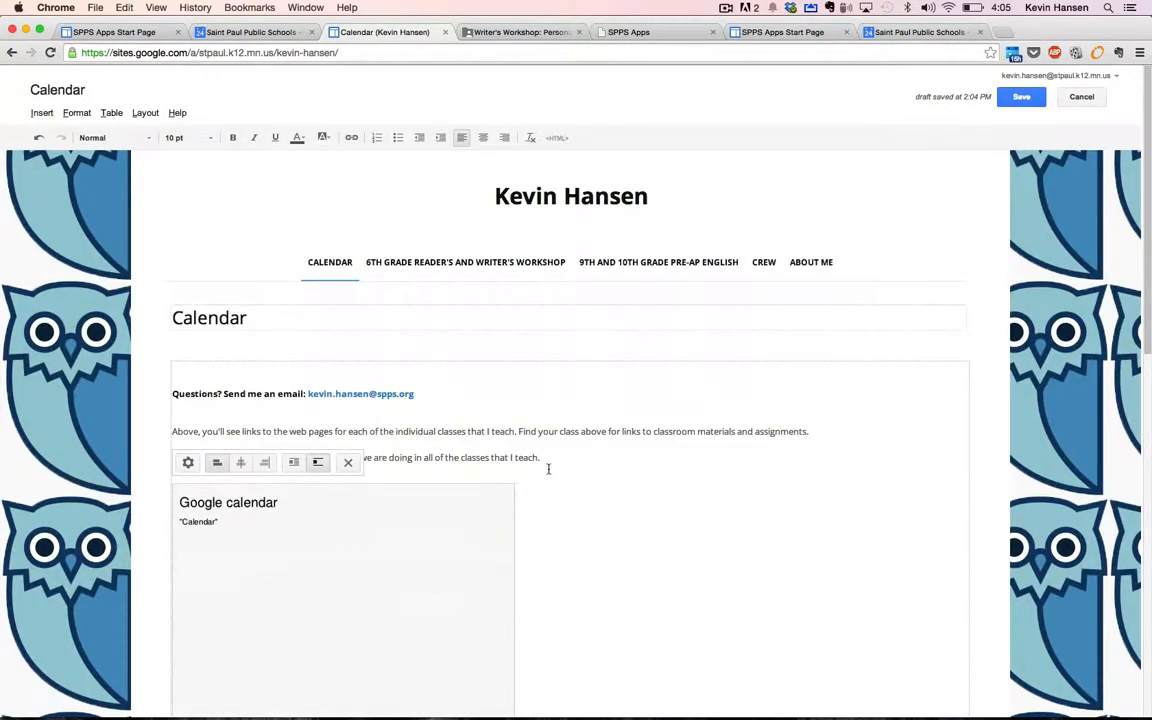
left_click(188, 462)
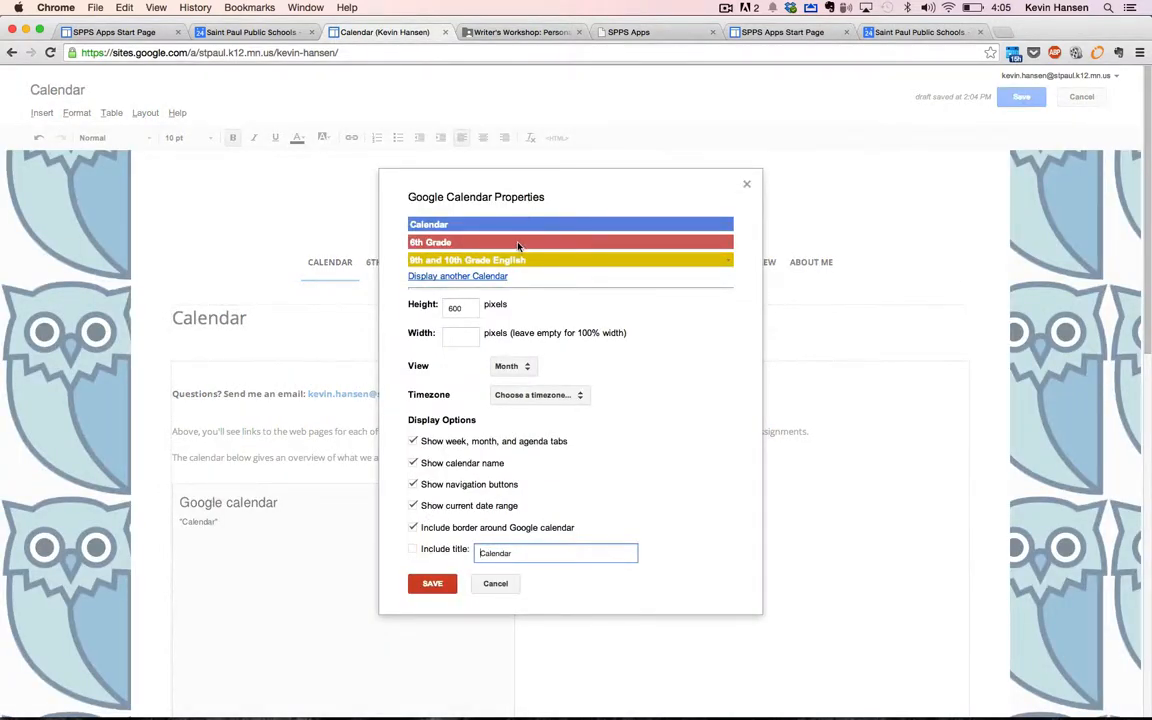
left_click(427, 586)
Add a centered, bold "Crew" label in dark blue on the line above the newly inserted calendar
left_click(474, 470)
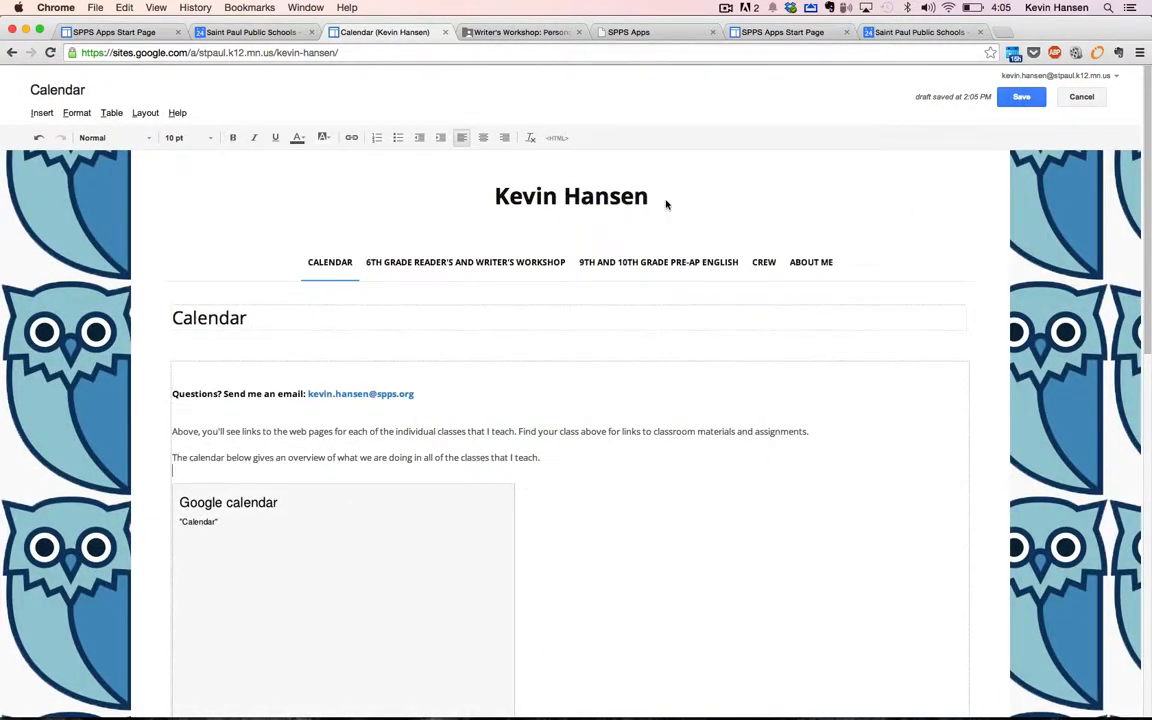
left_click(483, 136)
left_click(298, 138)
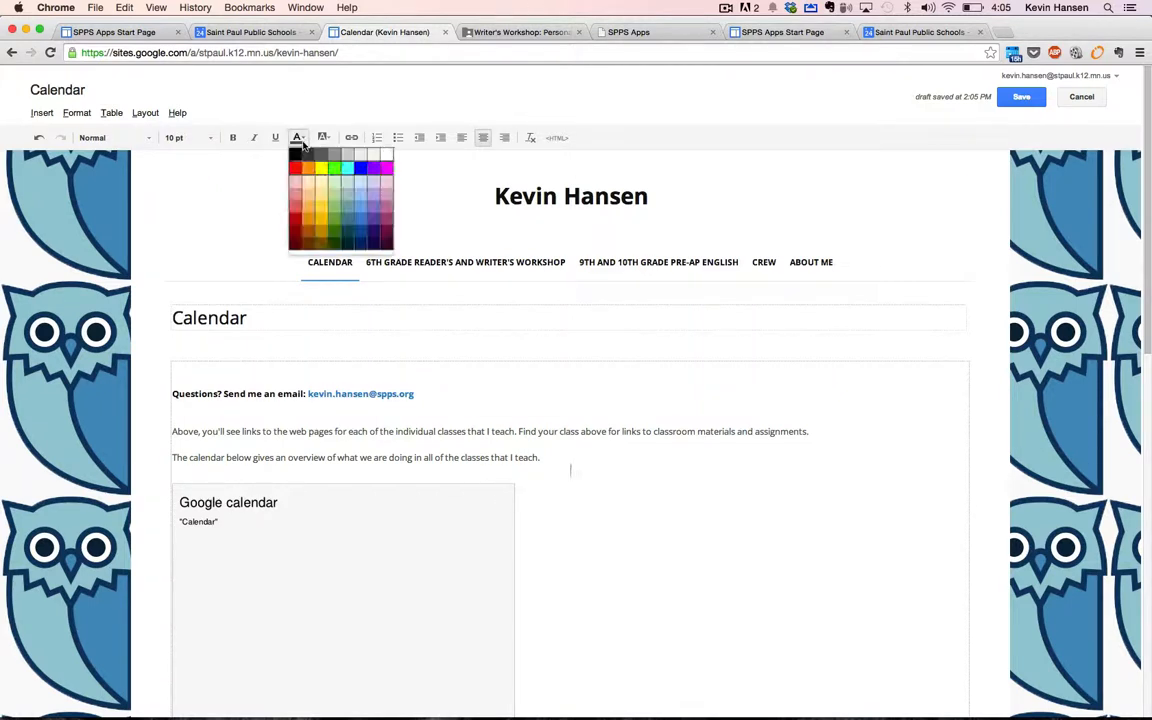
left_click(359, 222)
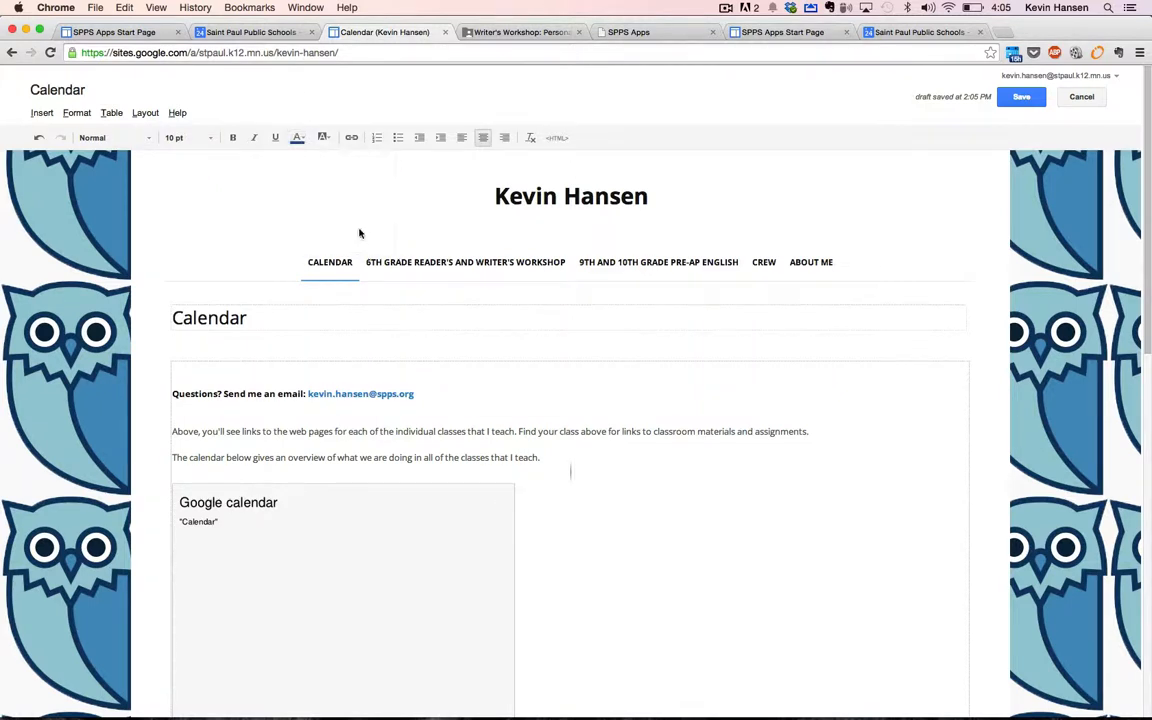
key("super+b")
type("Crew")
Add a red "6th Grade" and a yellow "9th and 10th Grade" label after "Crew", with an empty line above the labels
left_click(297, 137)
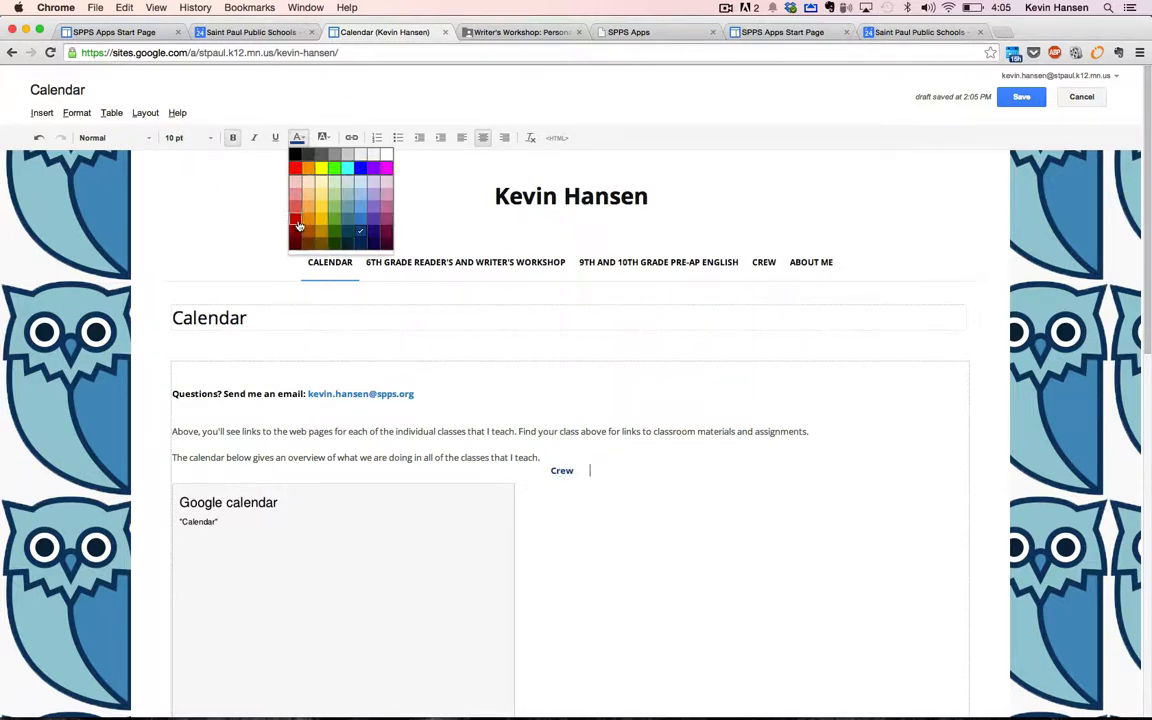
left_click(301, 226)
type("6th Grade")
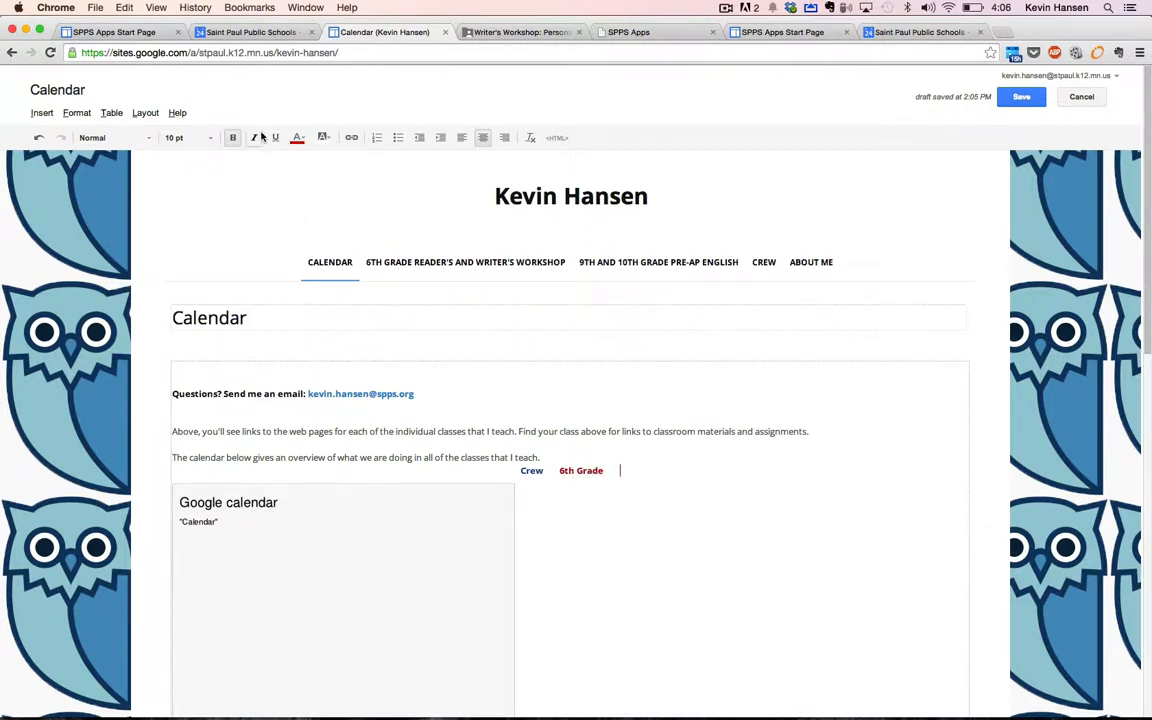
left_click(297, 137)
left_click(324, 219)
type("9th and 10th")
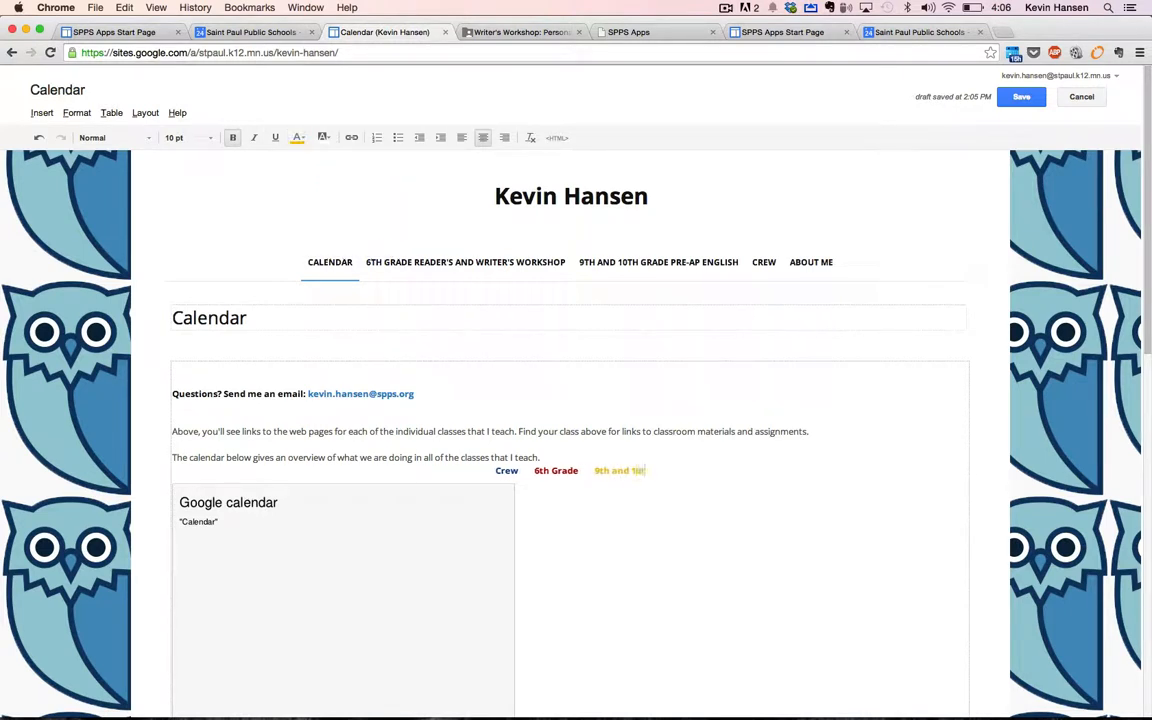
type(" Grade")
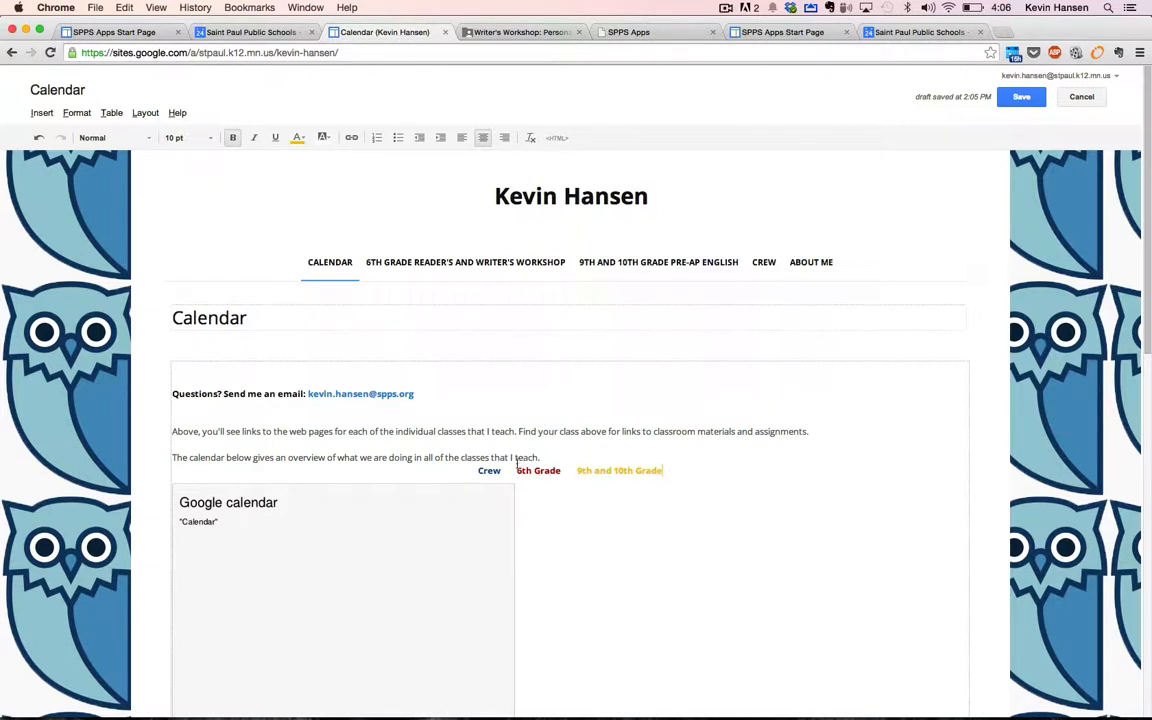
key("Return")
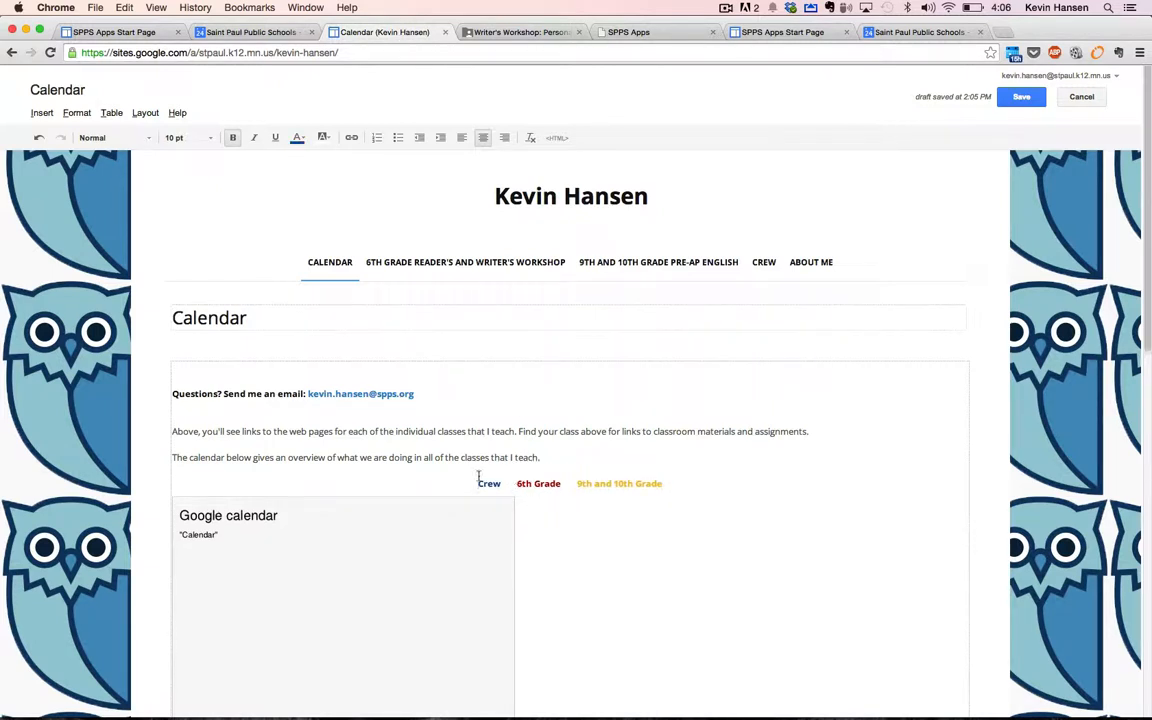
Set the whole line of colored class labels to 16 pt and save the Calendar page
left_click_drag(478, 478, 680, 487)
left_click(184, 138)
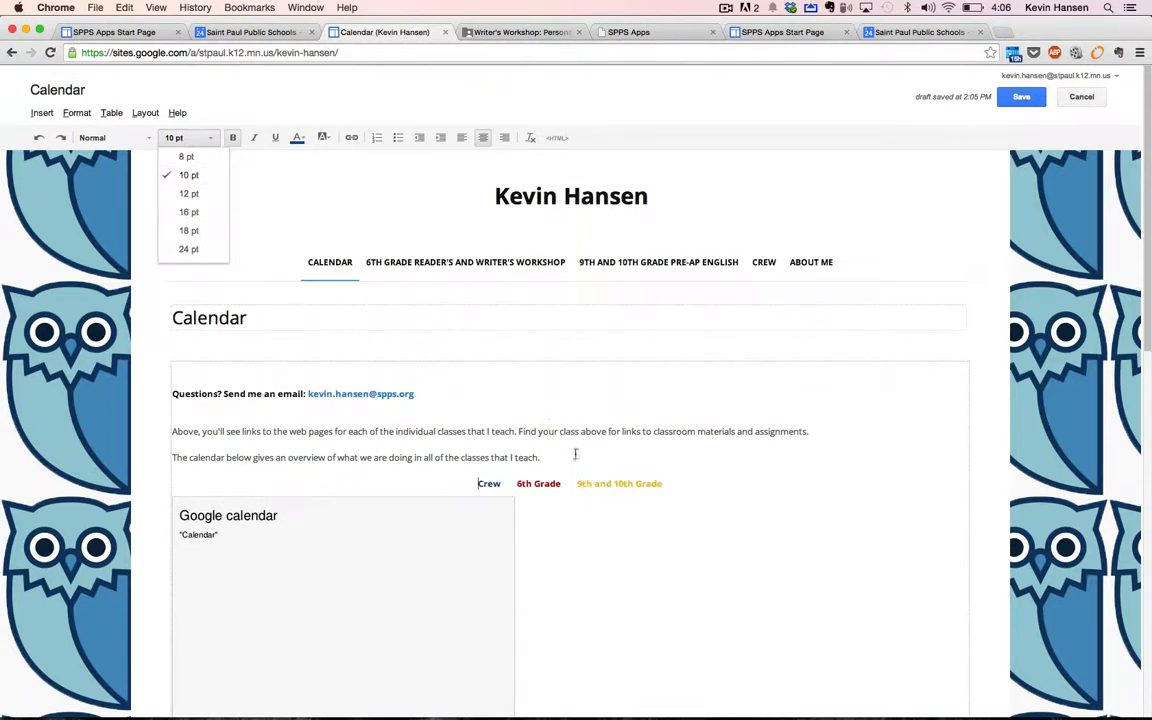
left_click(146, 137)
left_click(178, 138)
left_click(194, 210)
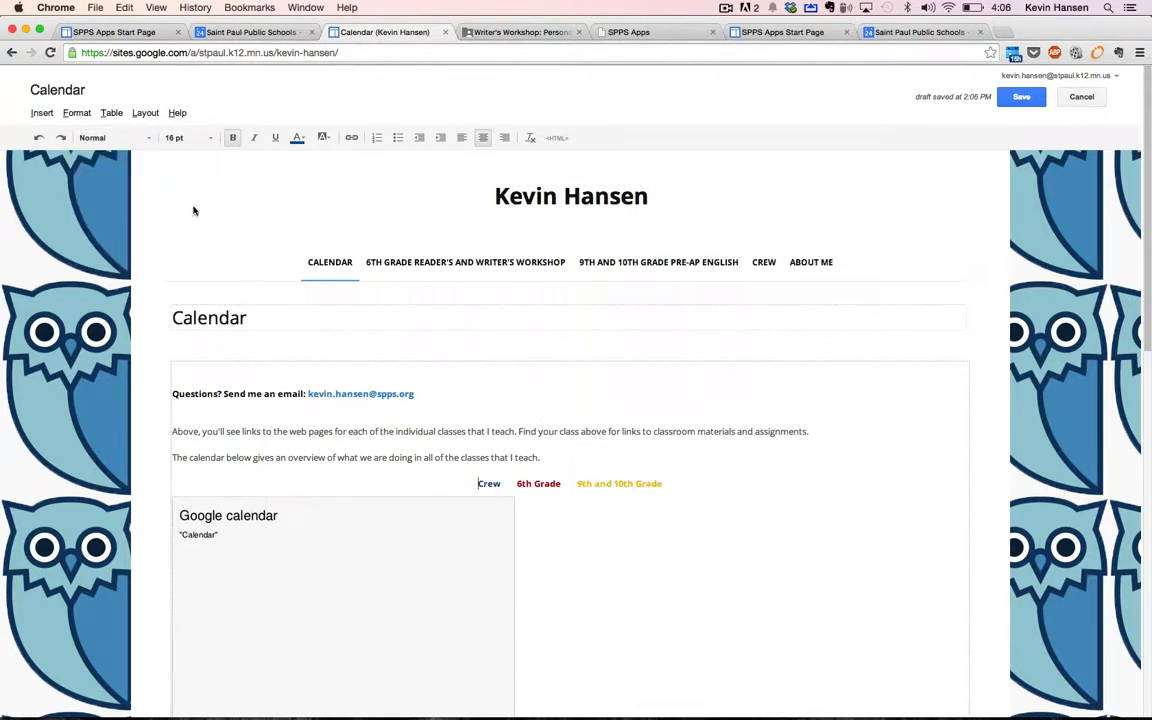
triple_click(581, 501)
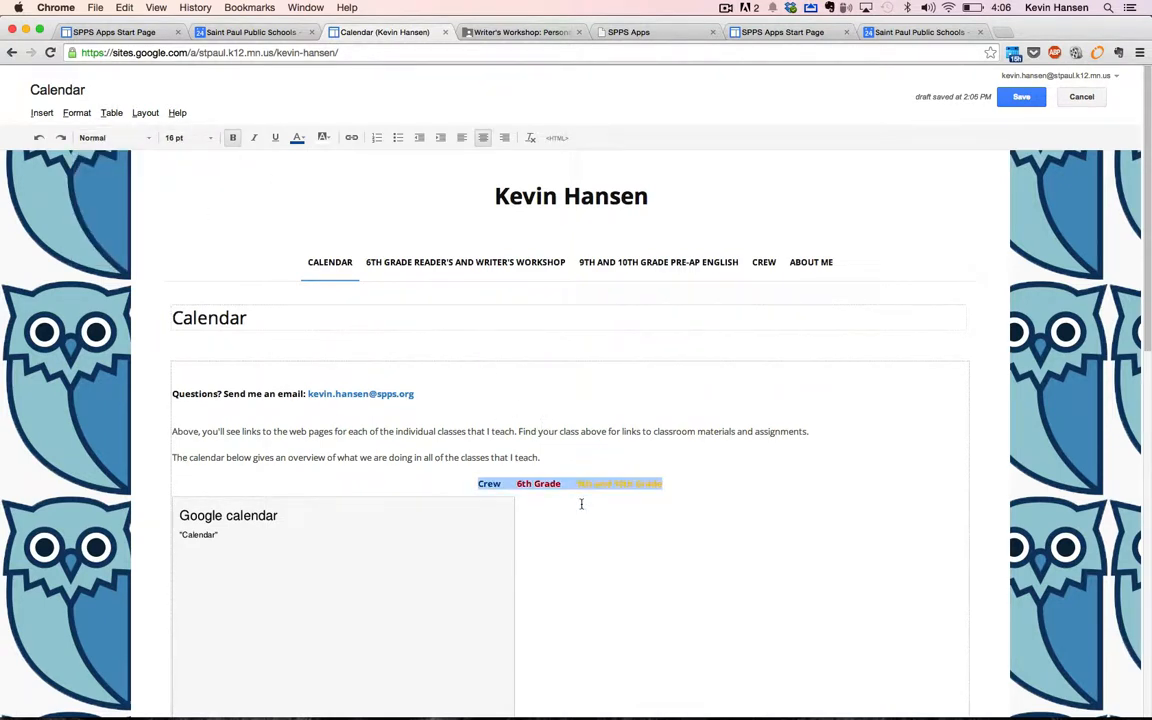
left_click(184, 140)
left_click(203, 212)
left_click(656, 599)
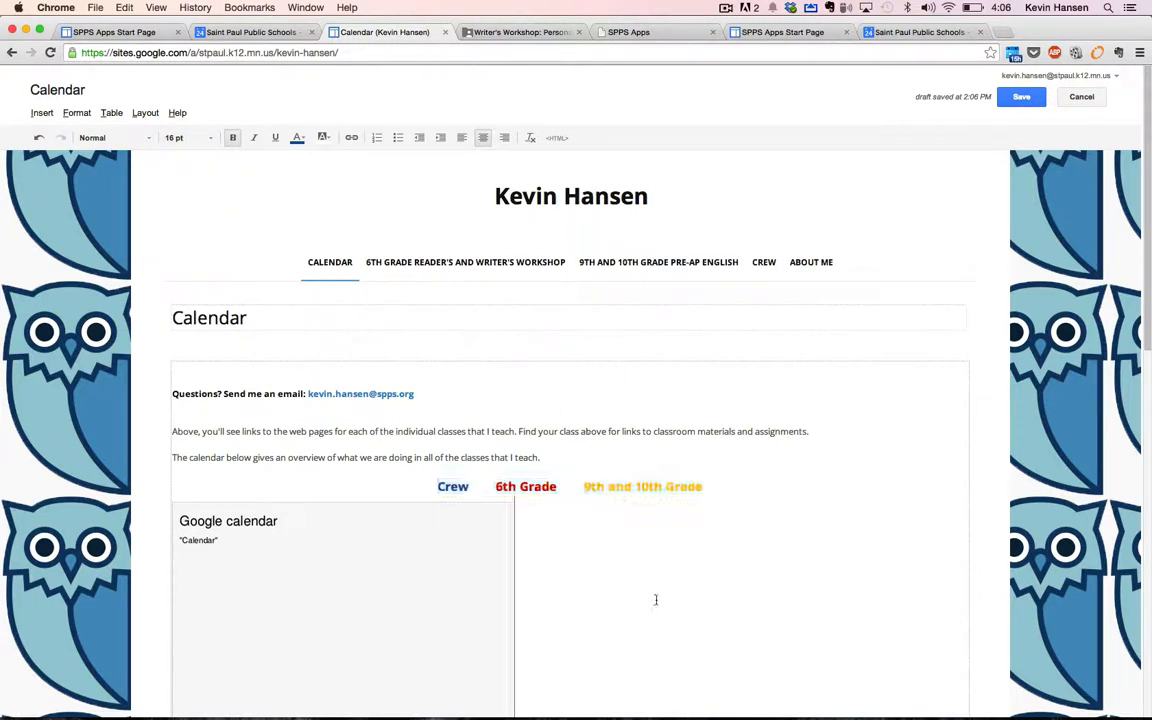
left_click(1022, 97)
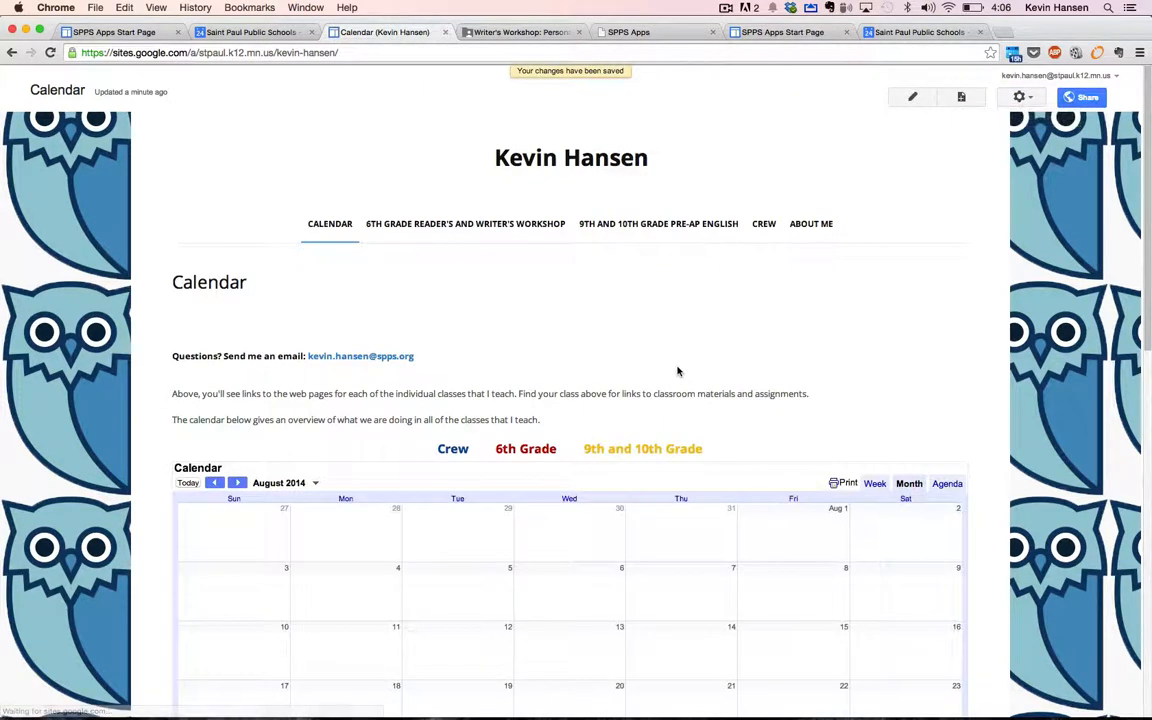
Examine September 2014 in the new embedded calendar and compare its layout with the older calendar further down the page
scroll(677, 371, "down", 5)
scroll(677, 371, "up", 1)
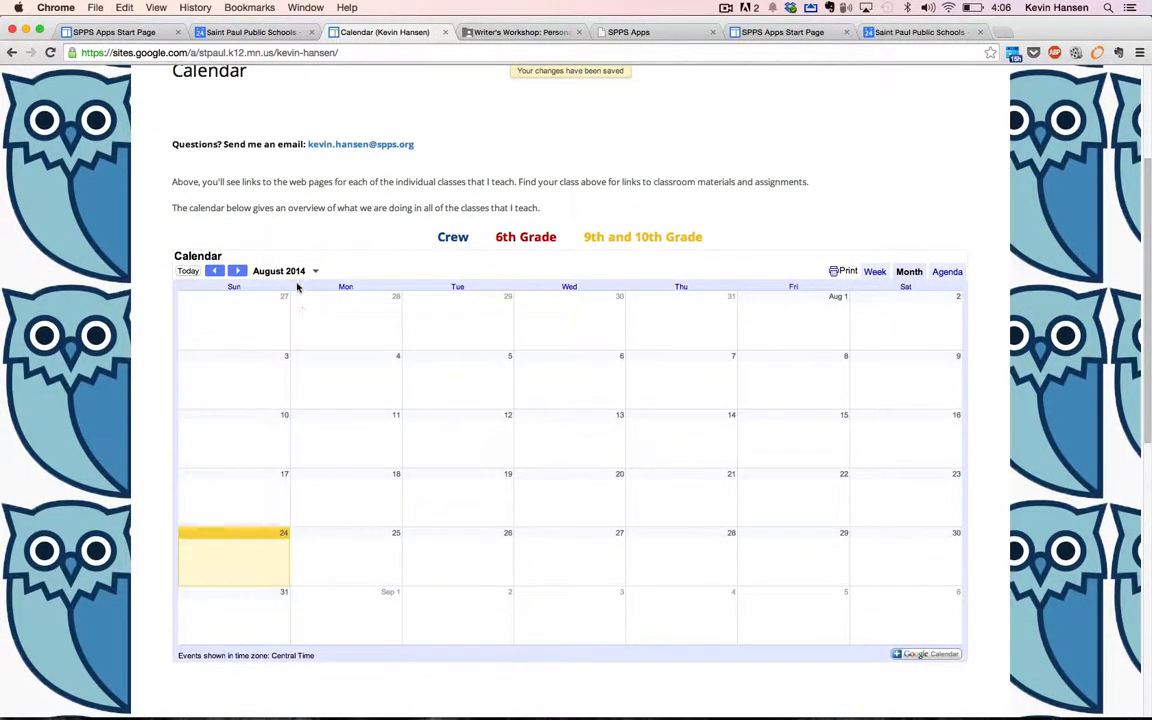
left_click(238, 271)
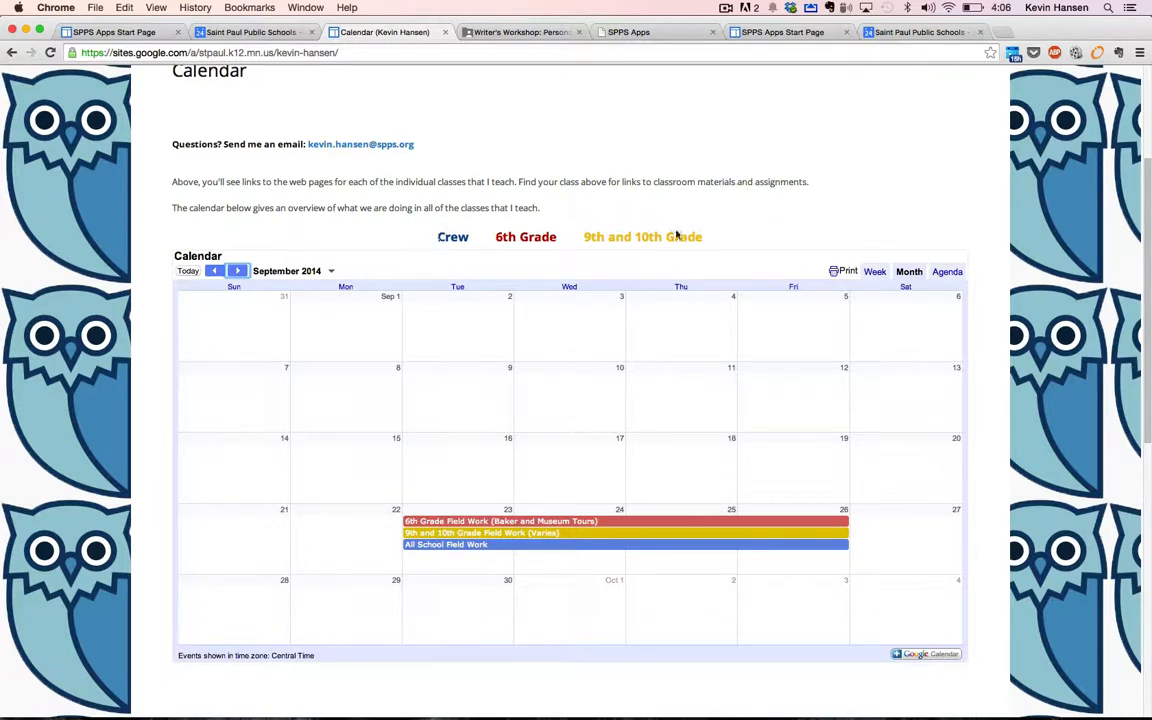
scroll(645, 256, "down", 5)
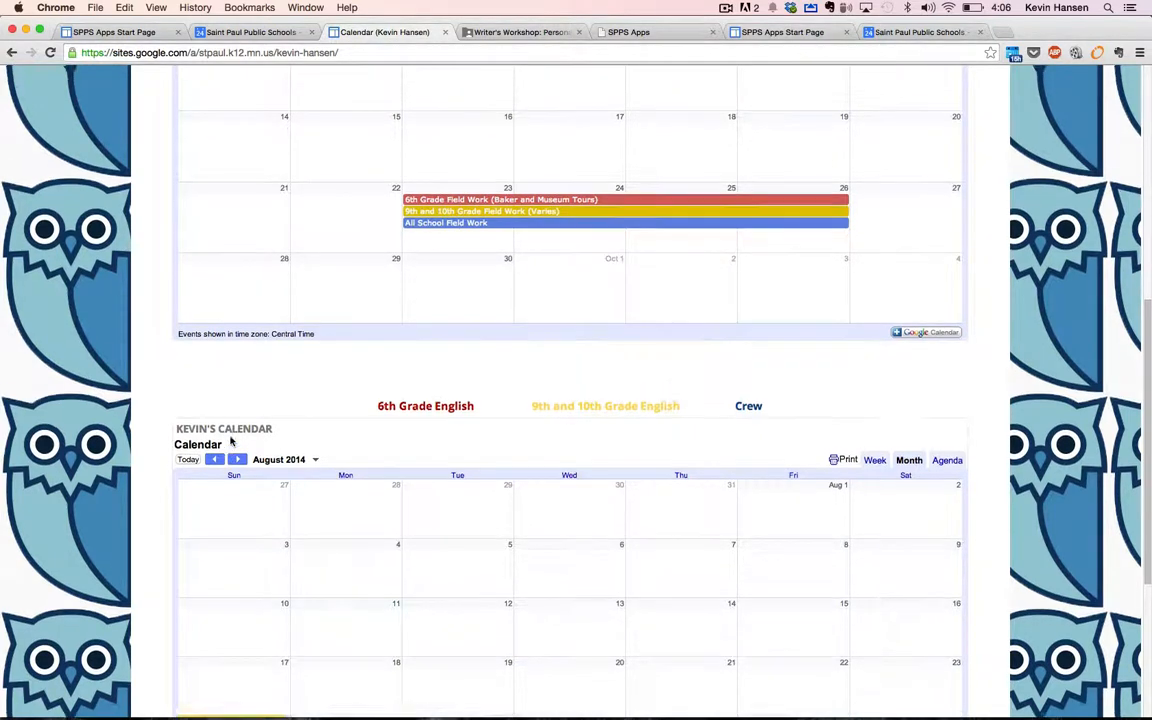
scroll(231, 442, "up", 3)
scroll(231, 442, "down", 3)
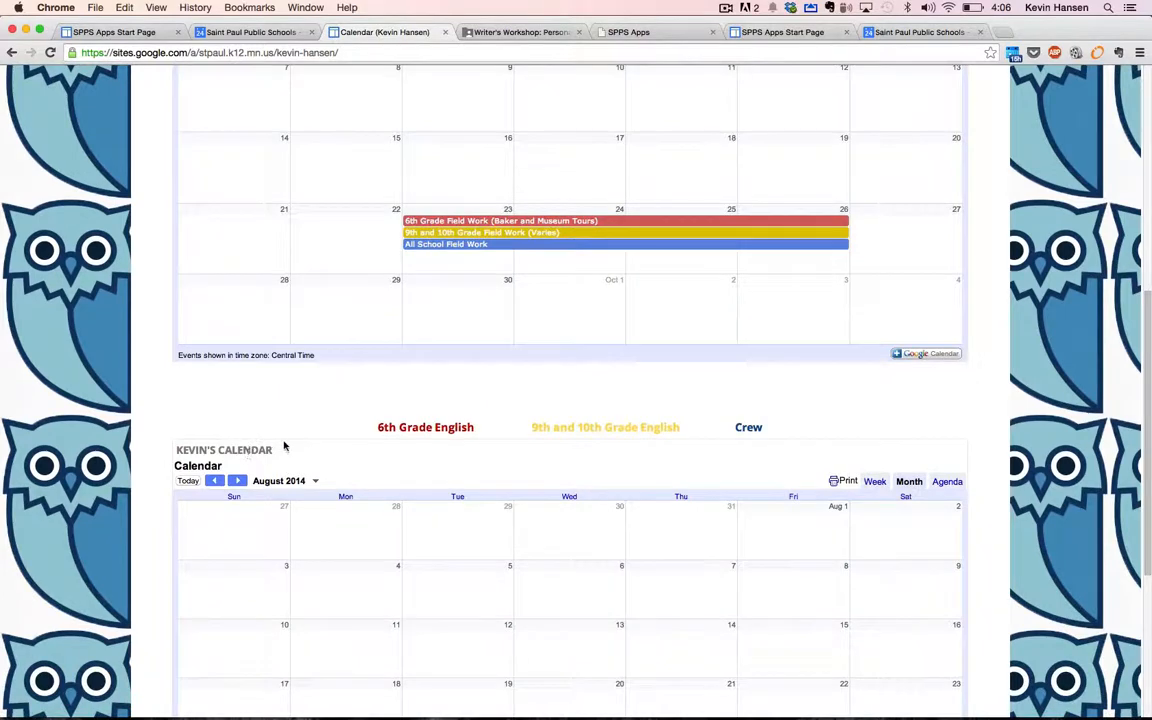
scroll(279, 451, "down", 1)
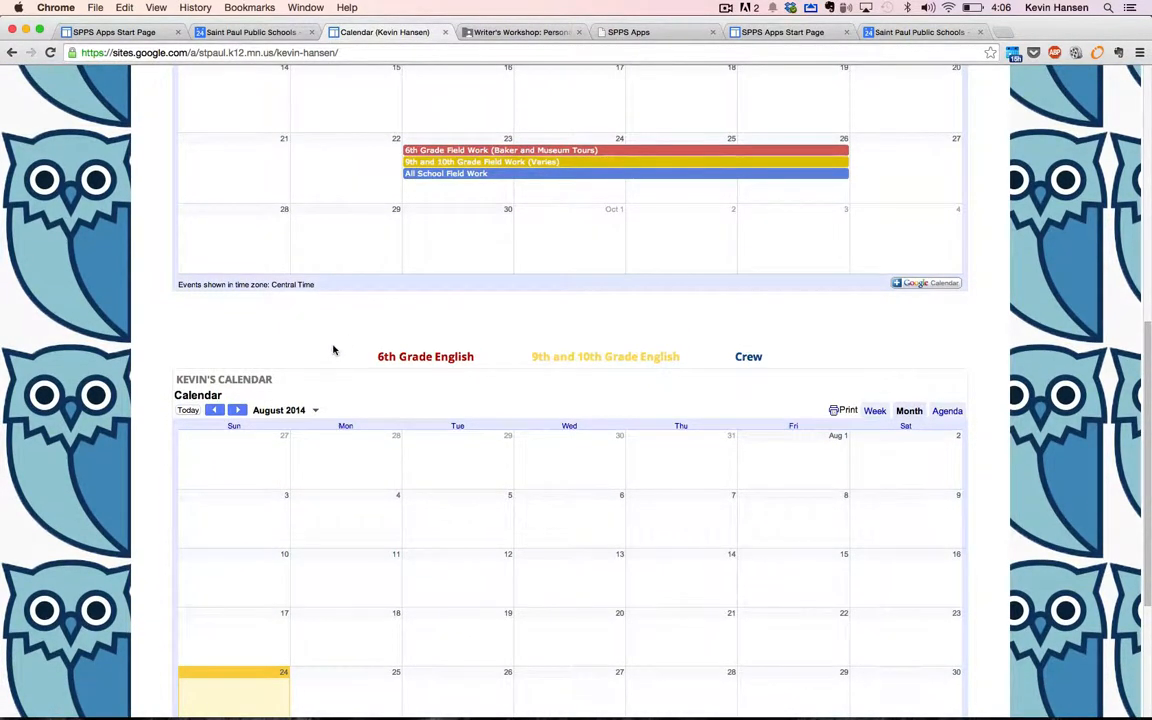
scroll(333, 348, "down", 4)
scroll(333, 348, "up", 2)
scroll(334, 349, "up", 6)
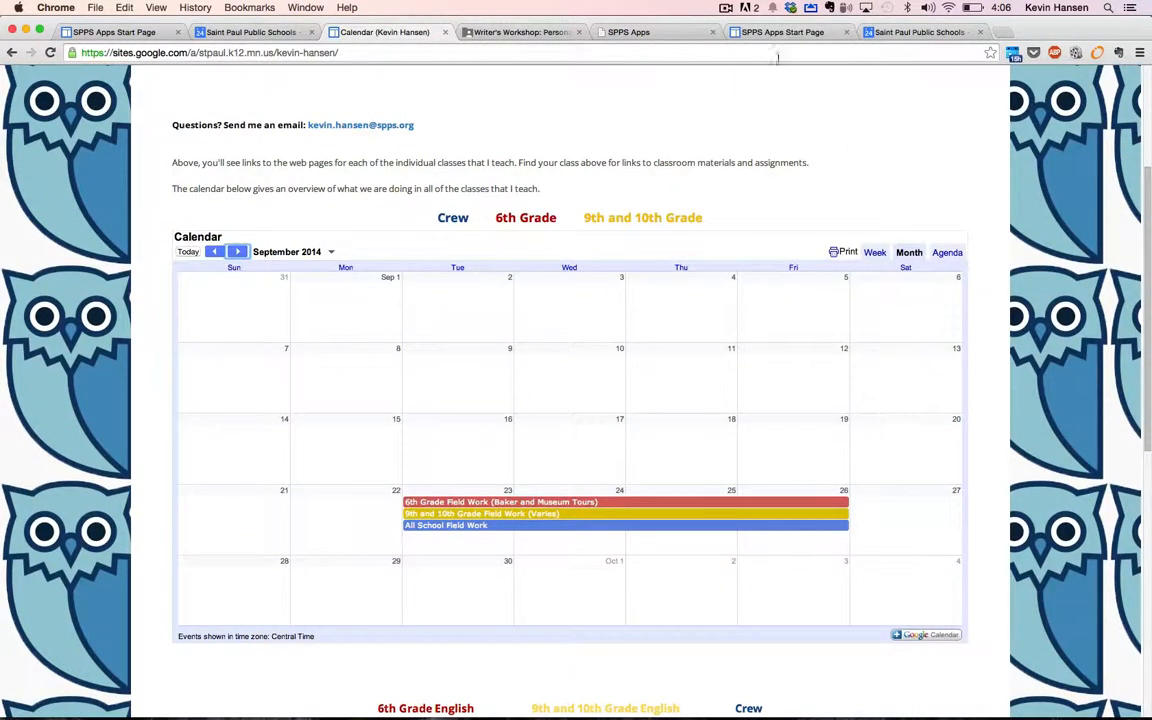
Add an all-day event named "Saturday!" on September 27, 2014 to the main calendar in Google Calendar
left_click(947, 33)
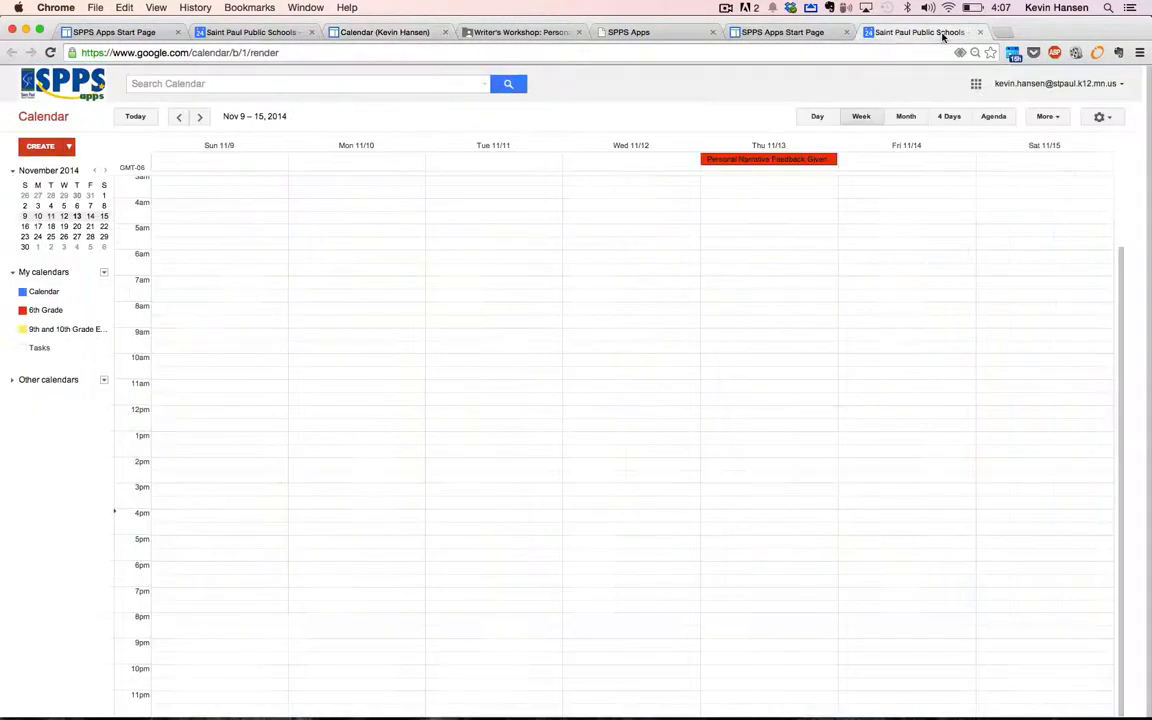
left_click(94, 170)
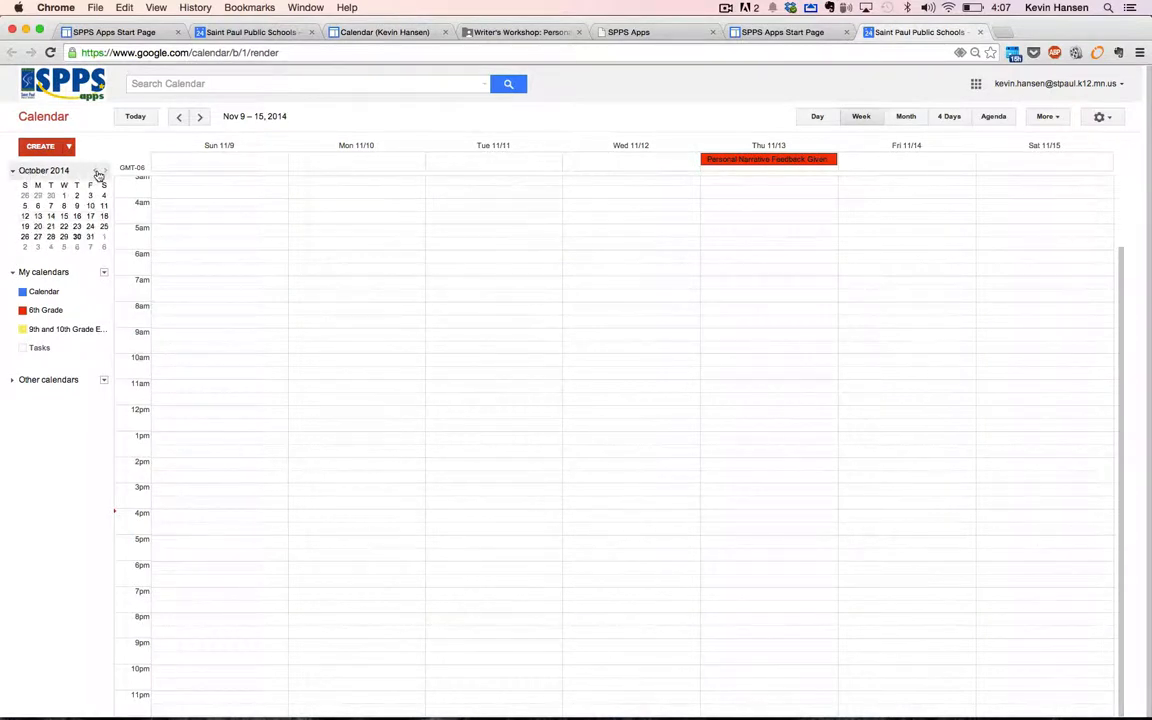
left_click(94, 170)
left_click(103, 226)
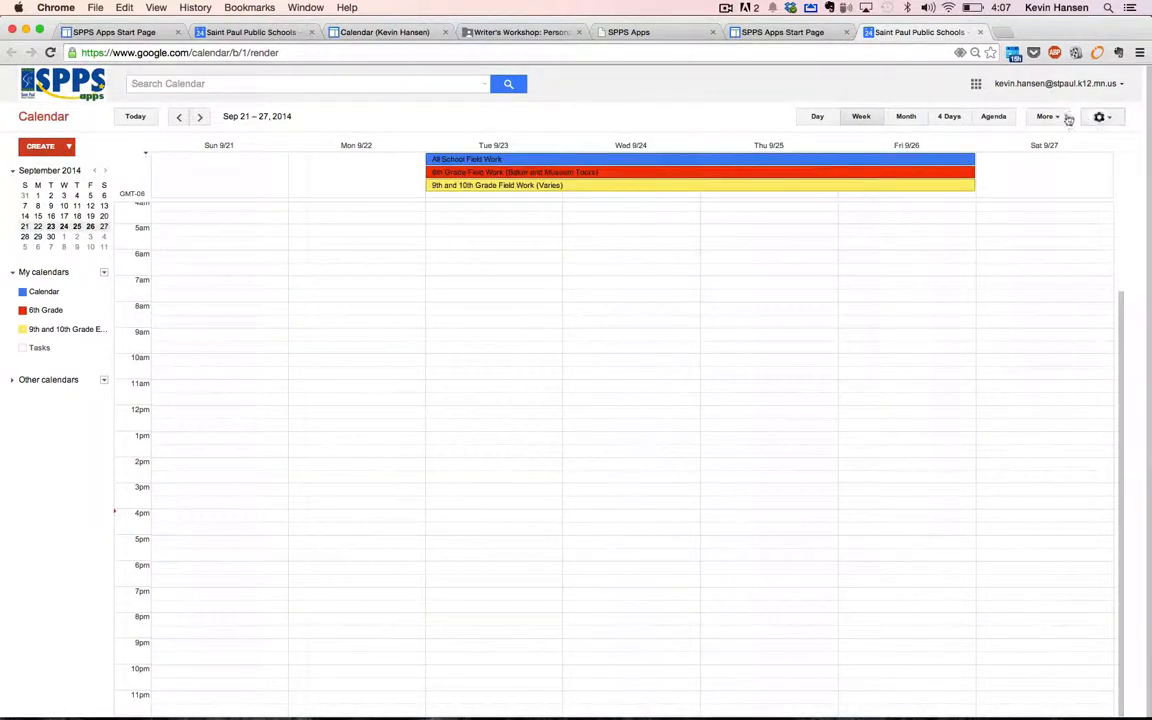
left_click(1040, 158)
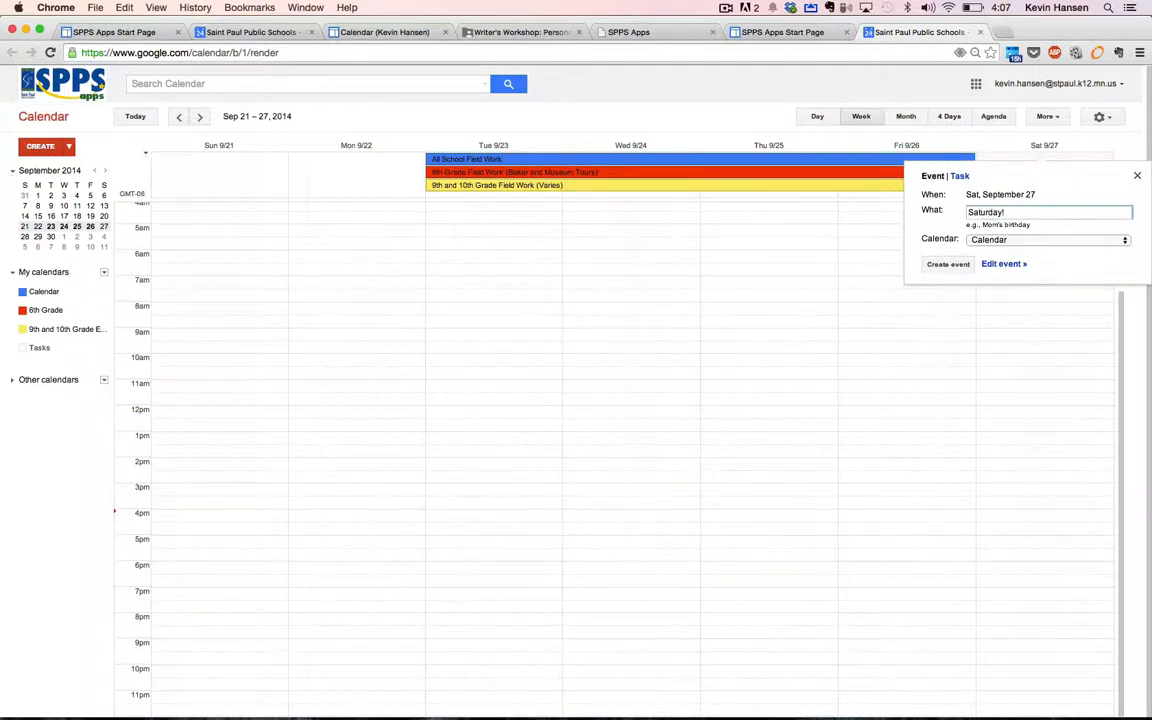
key("Return")
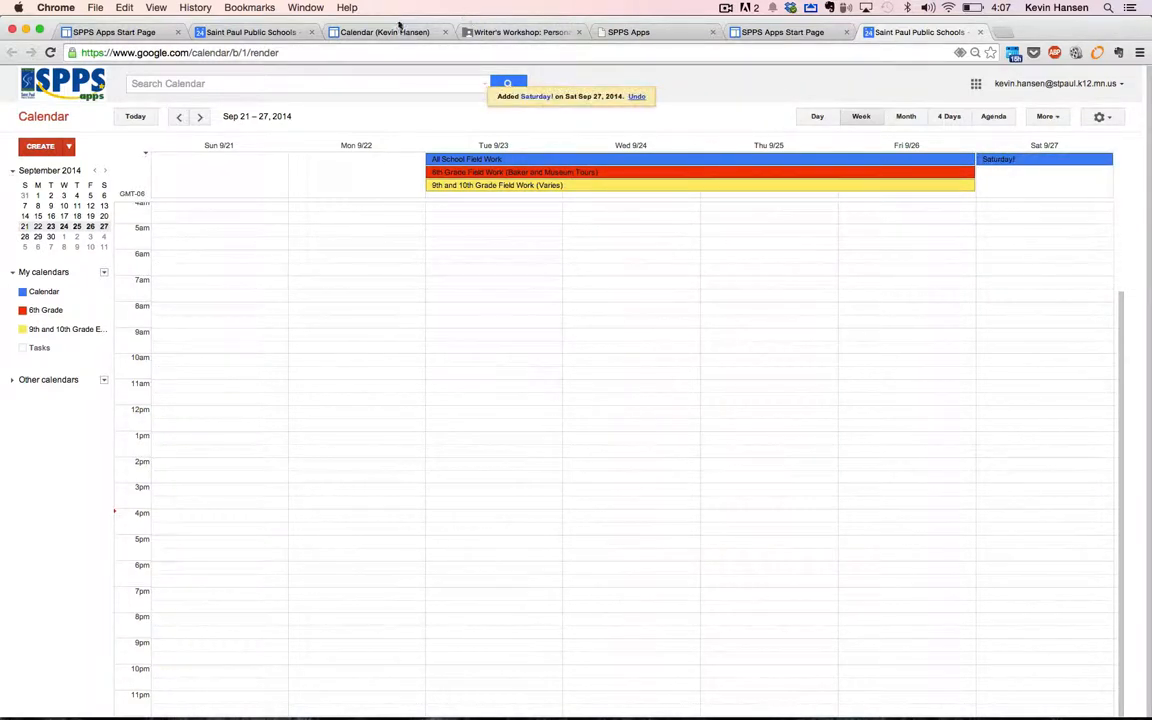
Check September 2014 in the embedded calendar on the class website for the new Saturday event
left_click(390, 32)
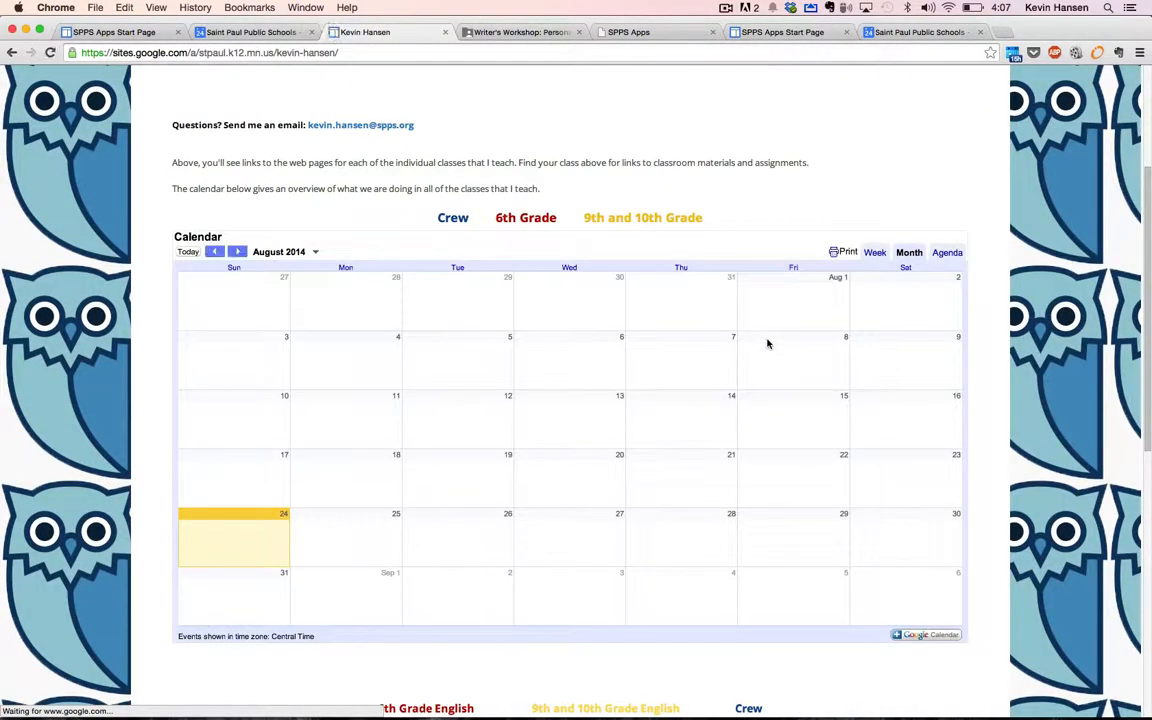
left_click(237, 251)
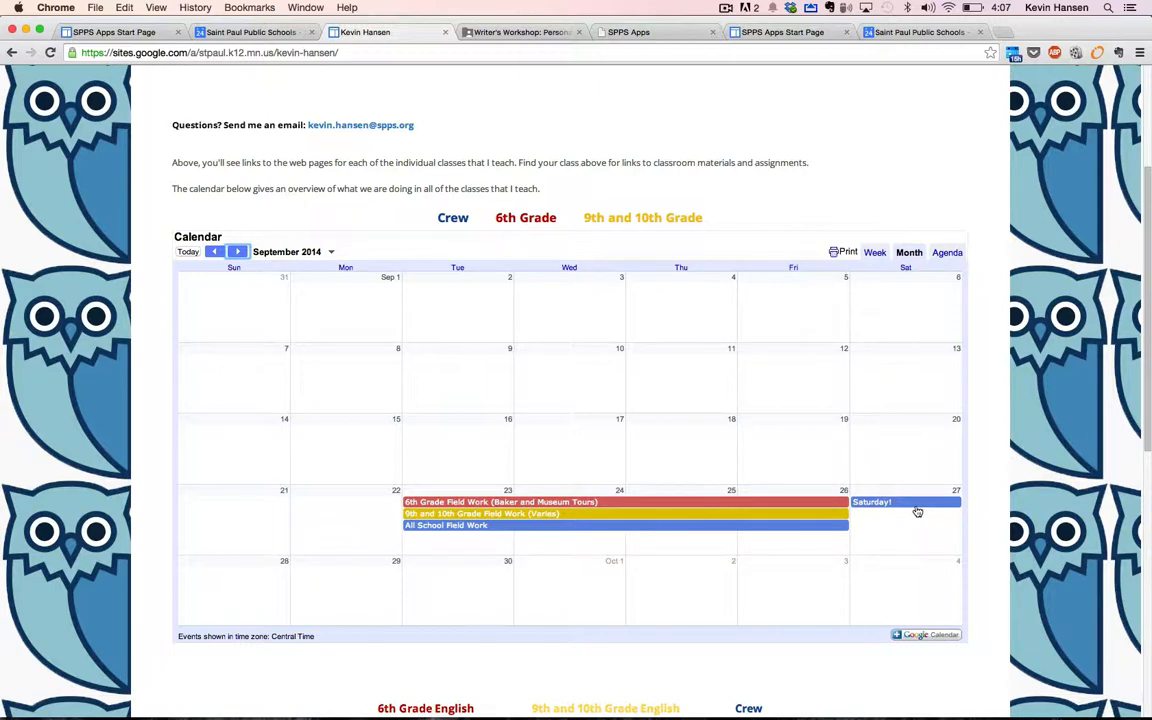
Return to the SPPS Apps Start Page and open Calendar from there
key("ctrl+shift+Tab")
key("ctrl+shift+Tab")
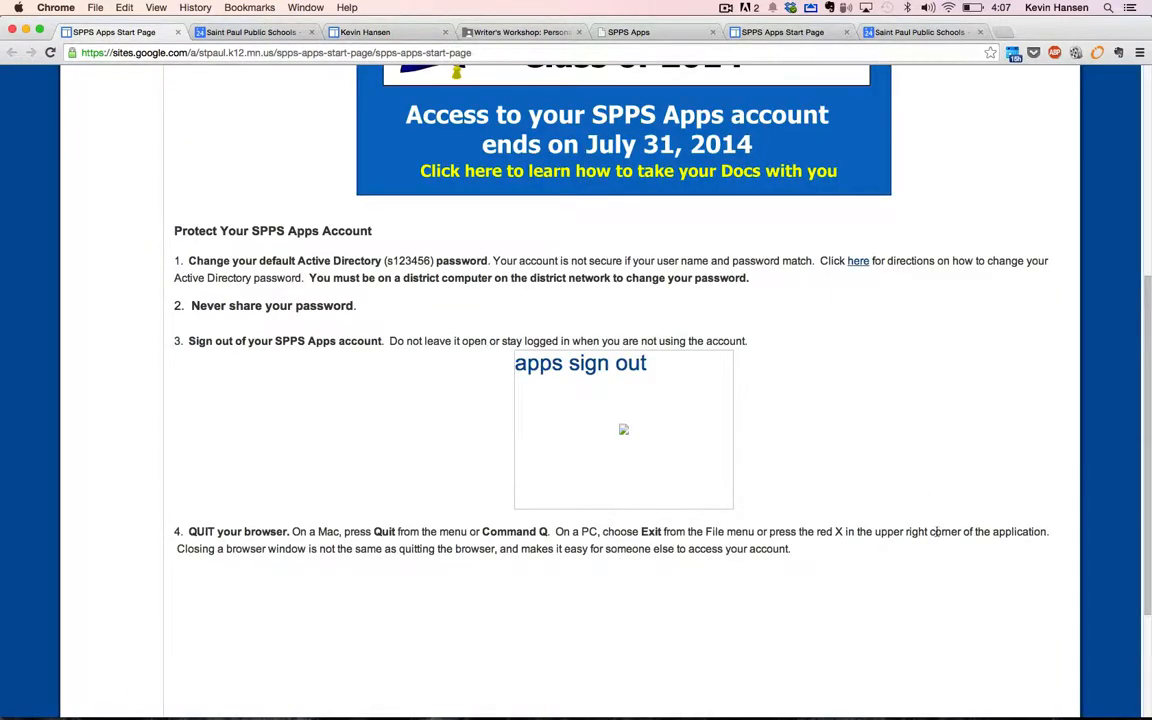
scroll(778, 355, "up", 10)
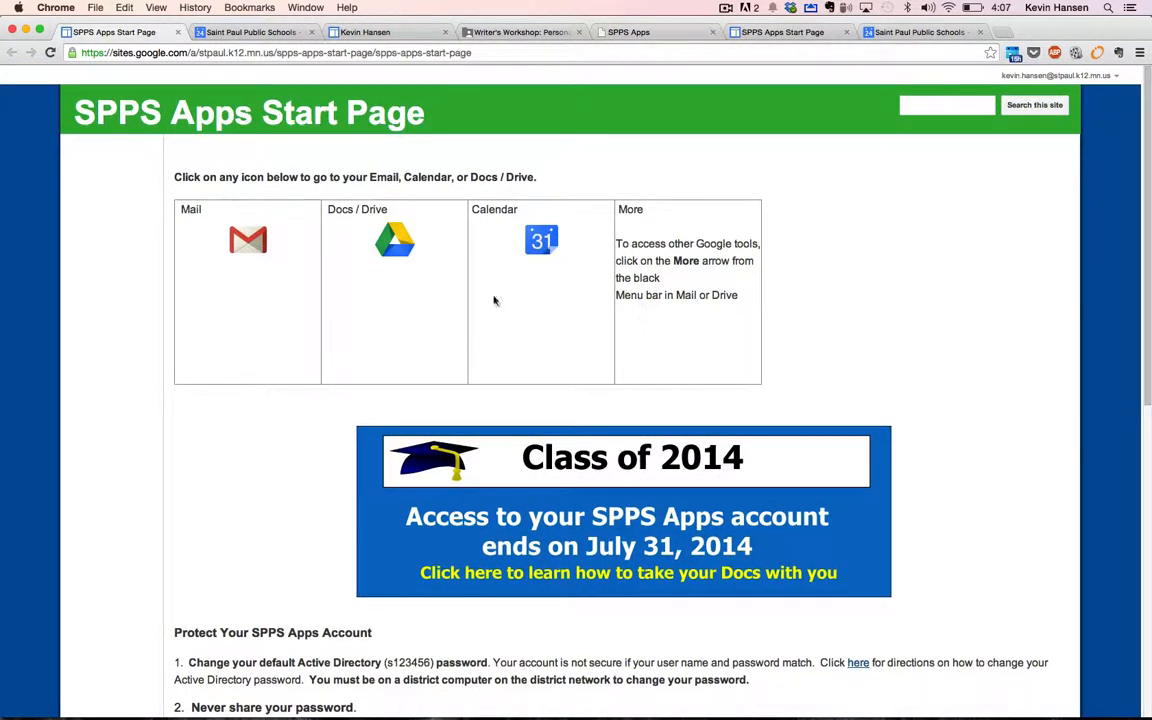
left_click(541, 241)
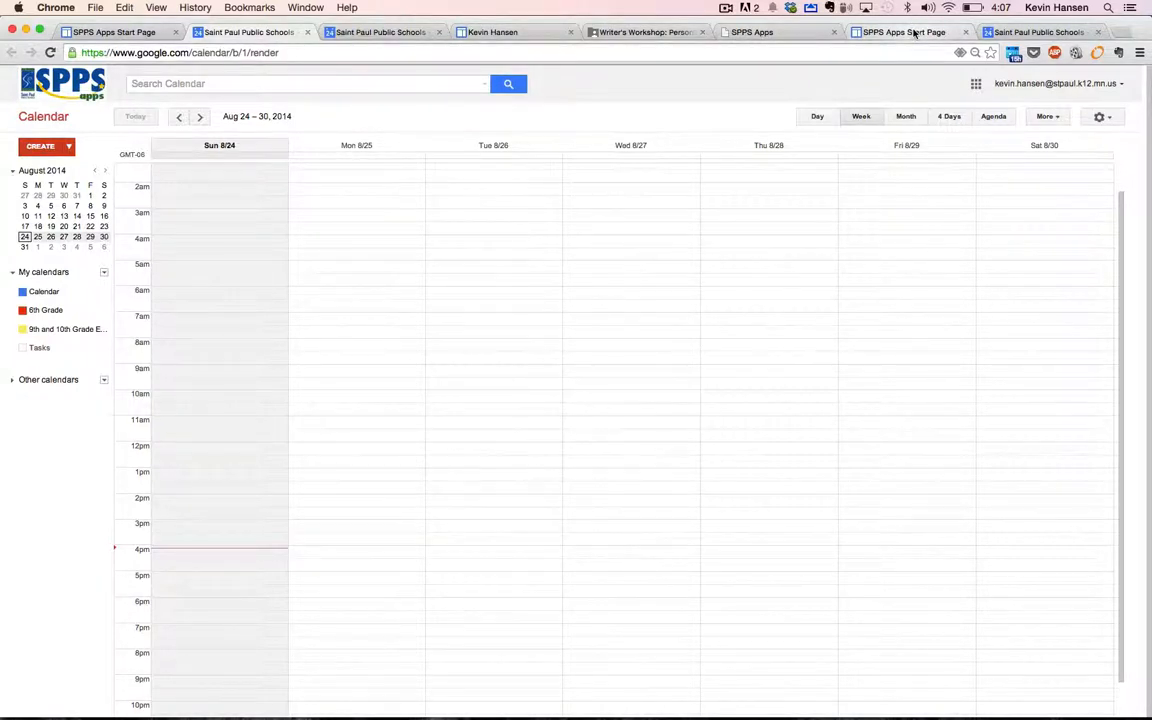
left_click(726, 7)
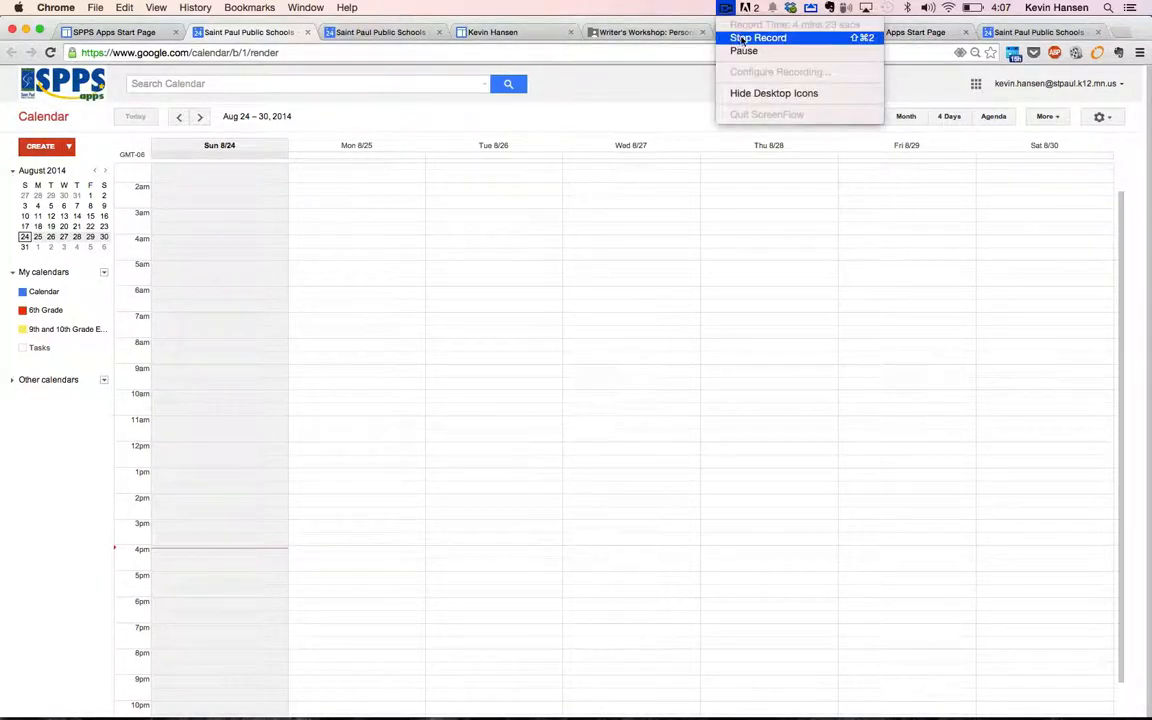